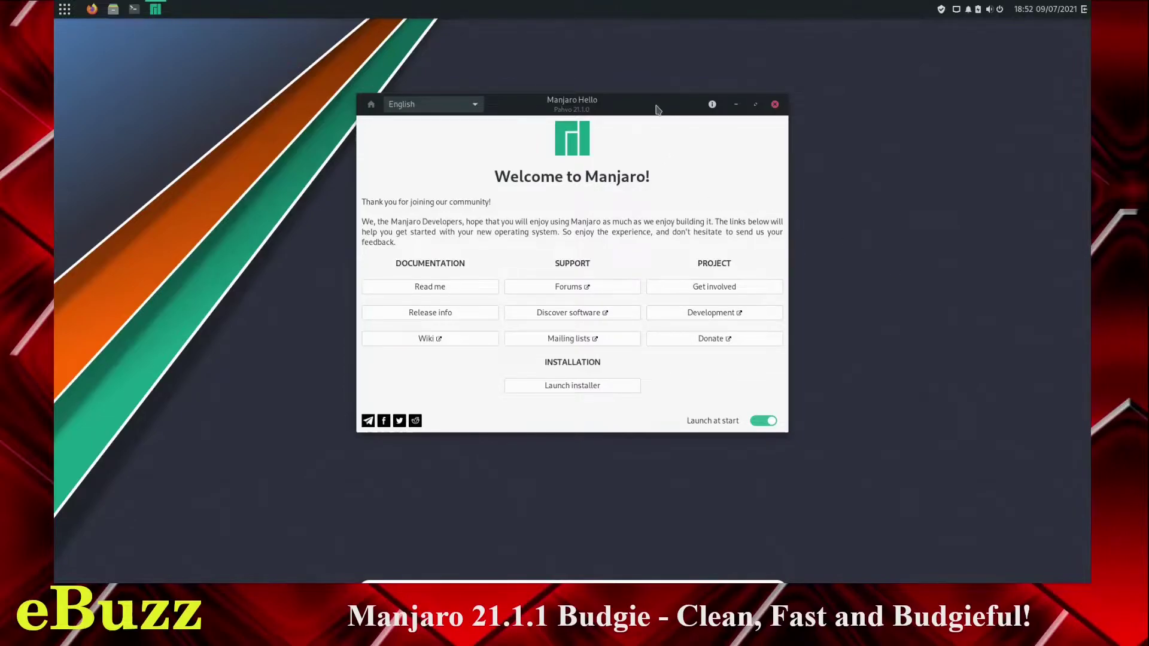
Drag the Manjaro Hello welcome window slightly left and down by its title bar.
mouse_move(664, 112)
left_mouse_down()
mouse_move(649, 102)
mouse_move(642, 148)
mouse_move(670, 134)
left_mouse_up()
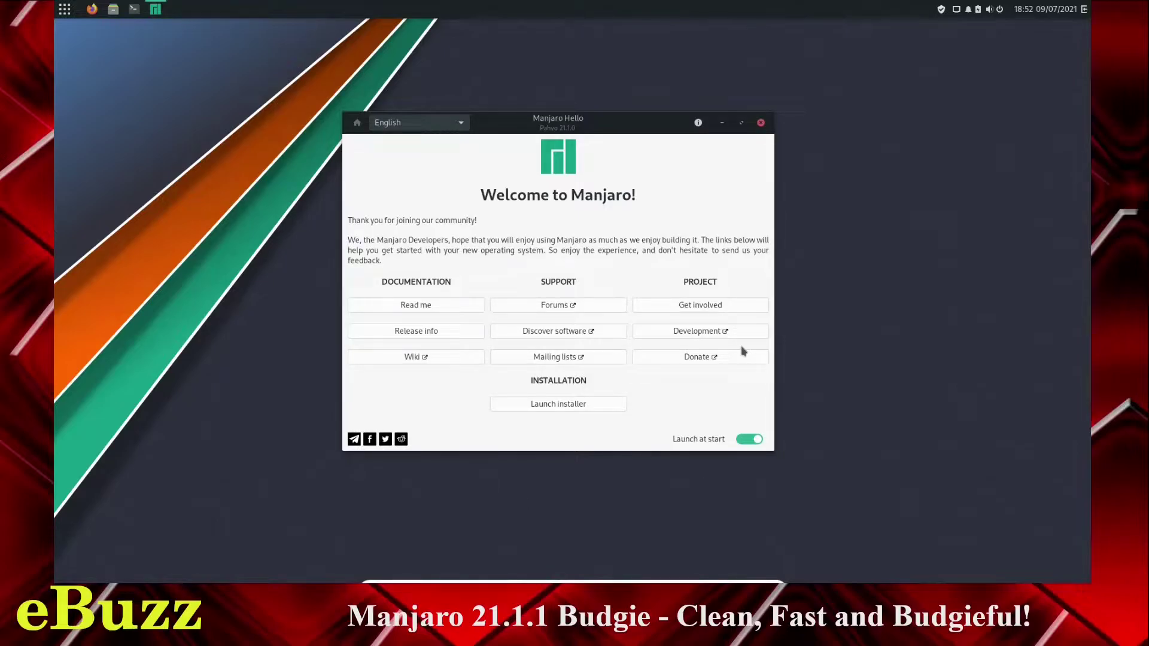
Close Manjaro Hello, then briefly check the desktop context menu and the notifications sidebar.
left_click(761, 122)
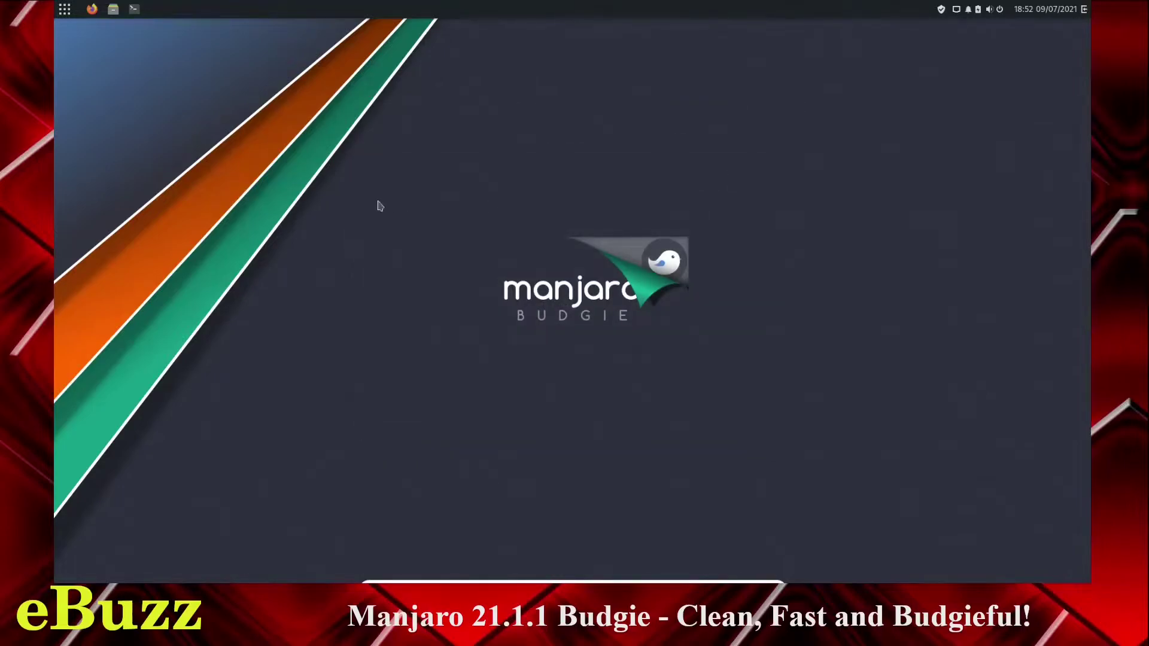
right_click(397, 196)
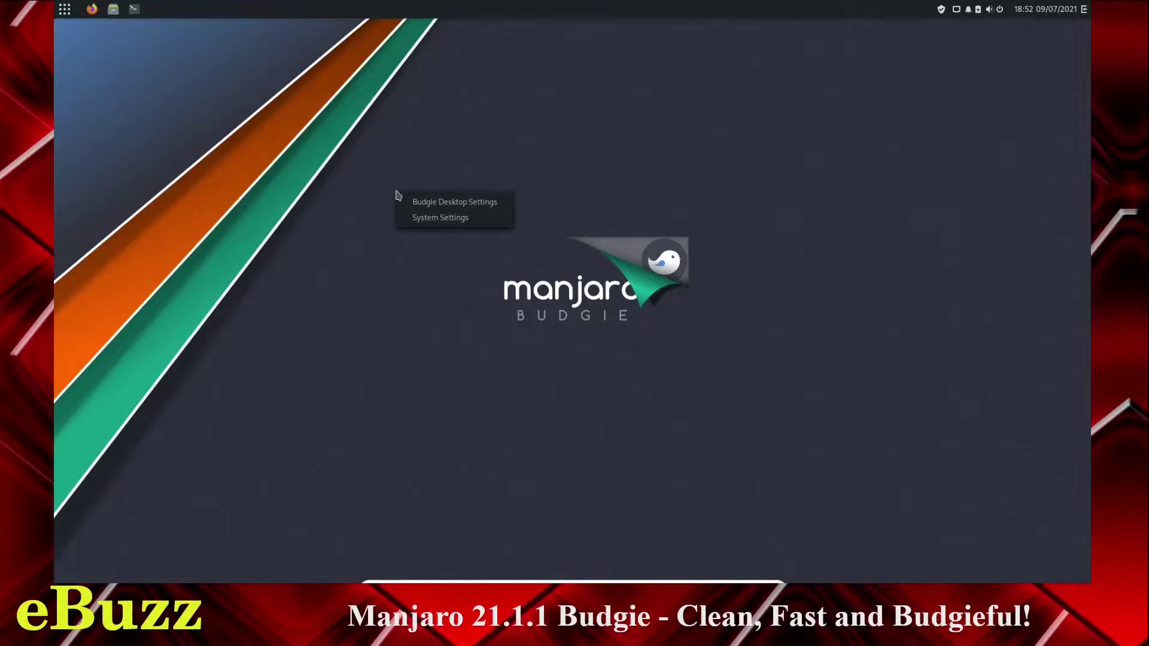
left_click(450, 203)
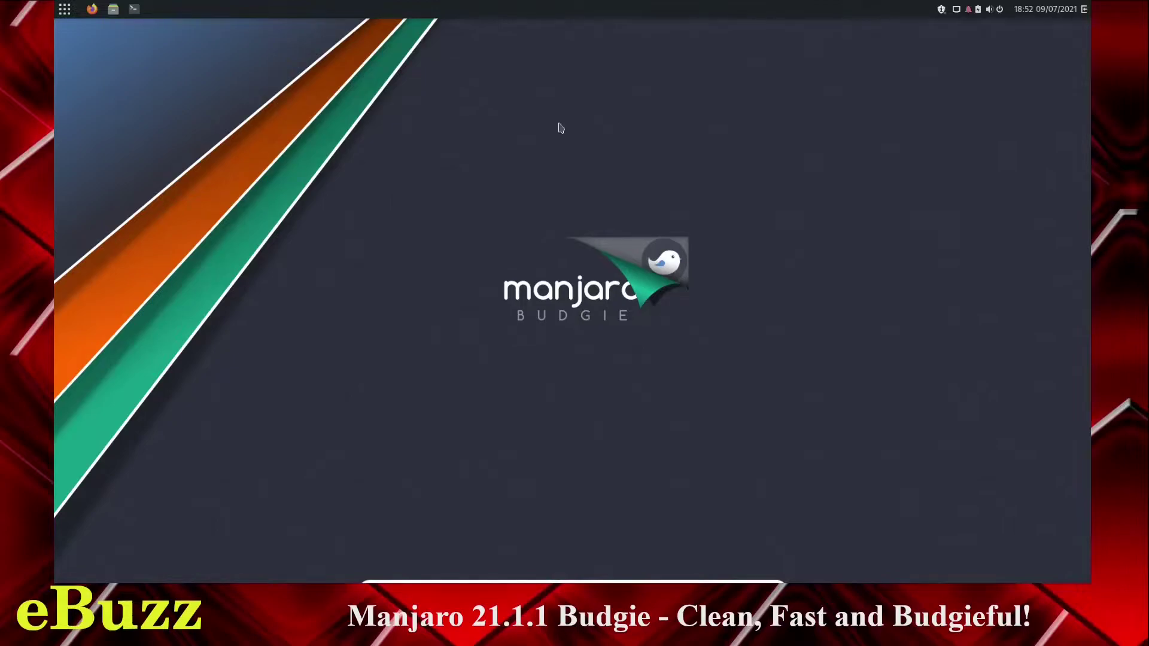
left_click(969, 11)
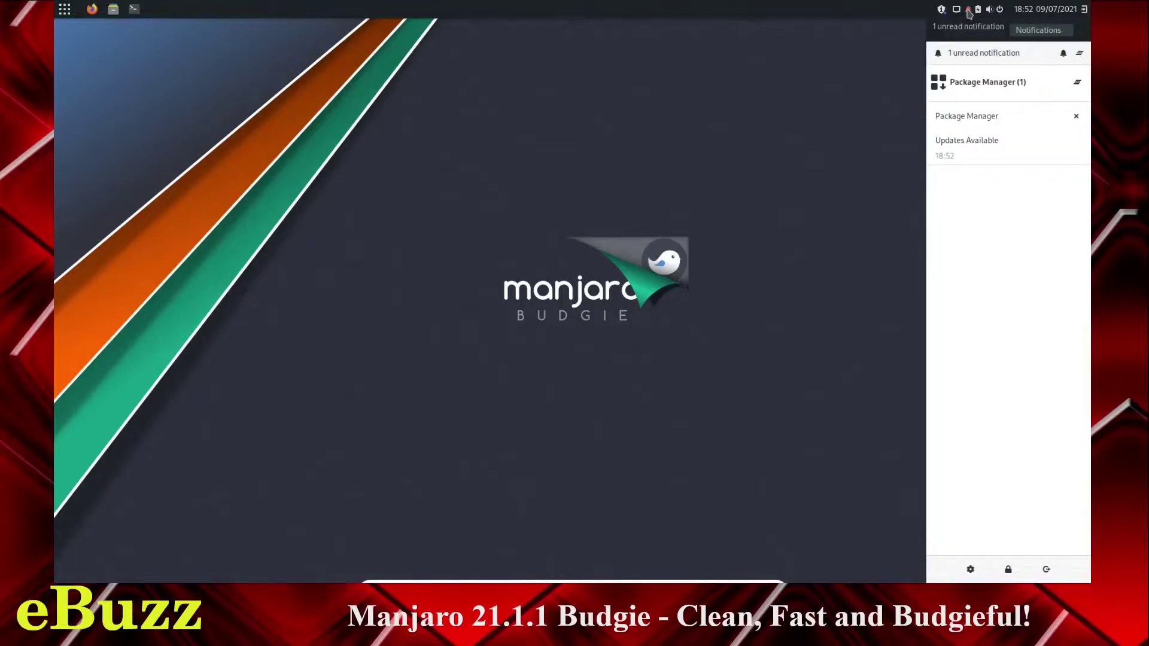
left_click(970, 10)
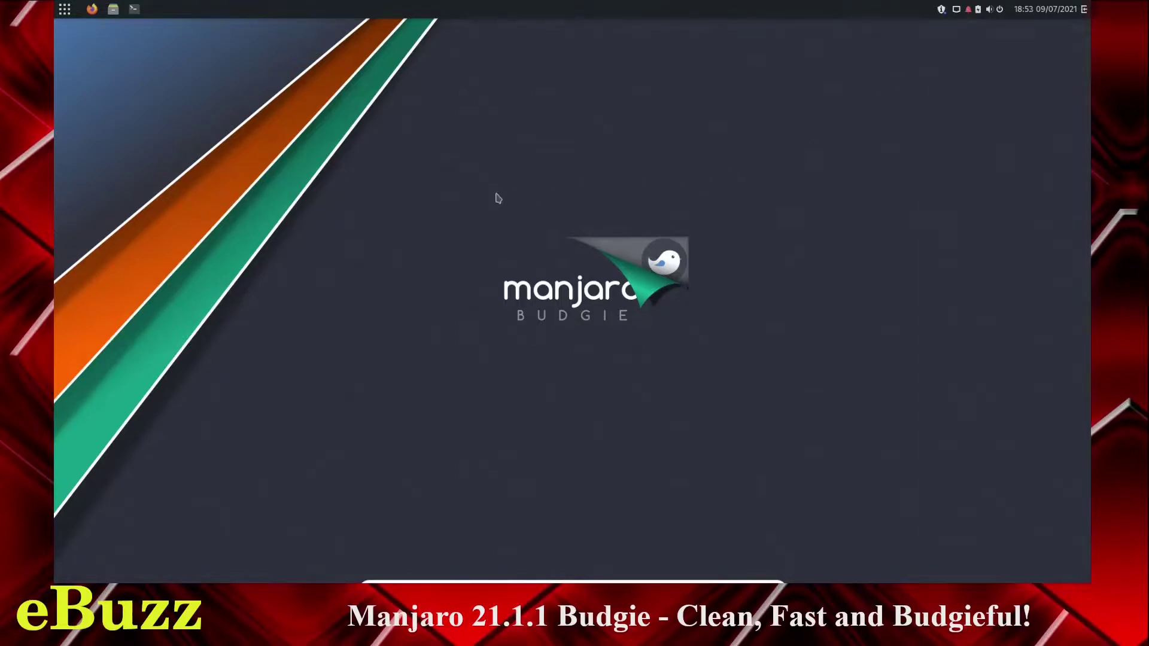
Turn on Dark theme in Budgie Desktop Settings, then close the settings window.
right_click(496, 194)
left_click(534, 201)
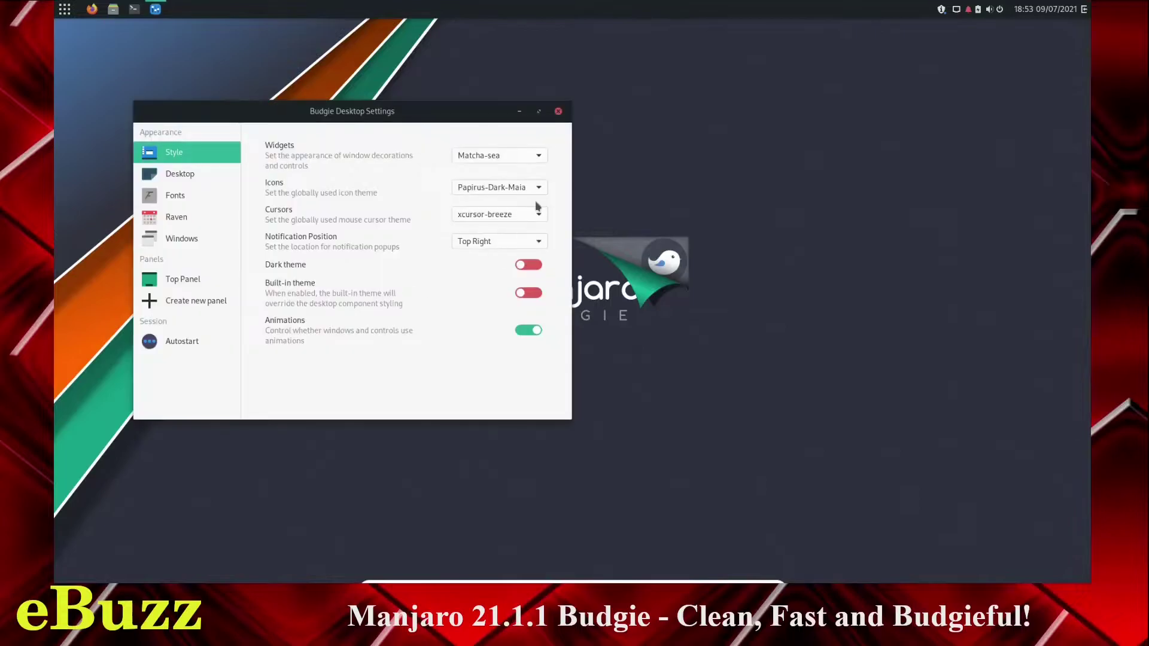
left_click(535, 266)
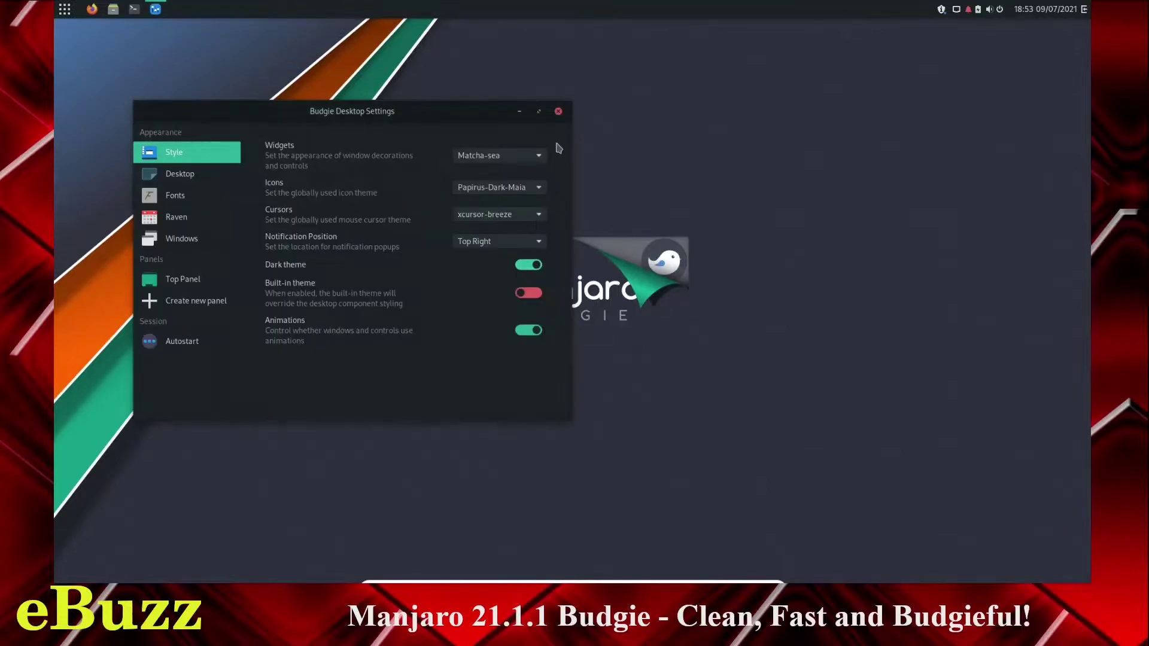
left_click(558, 111)
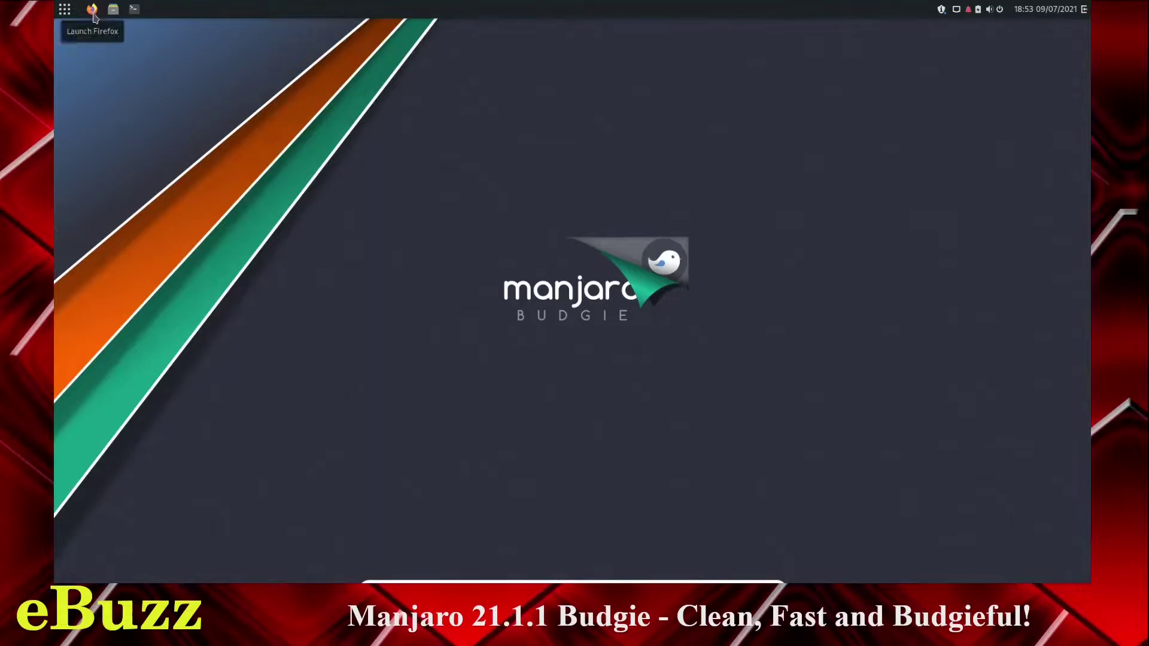
Launch Files, centre and enlarge its window, and enlarge the folder icons two zoom levels.
left_click(114, 15)
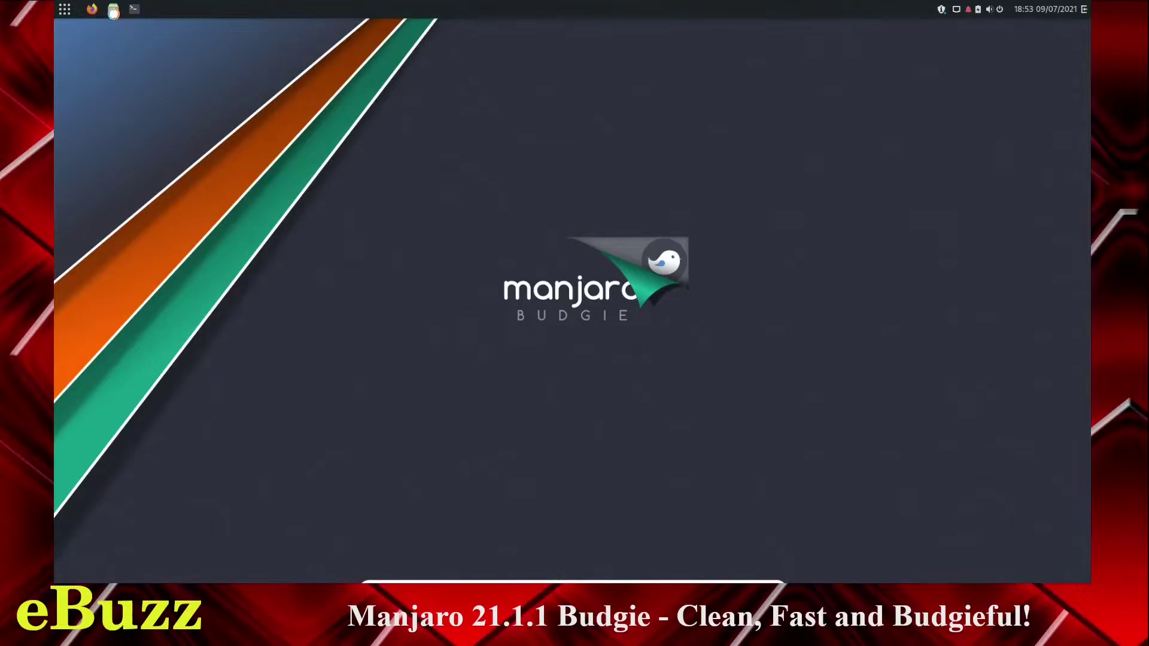
left_click_drag(361, 131, 509, 155)
left_click_drag(719, 430, 754, 466)
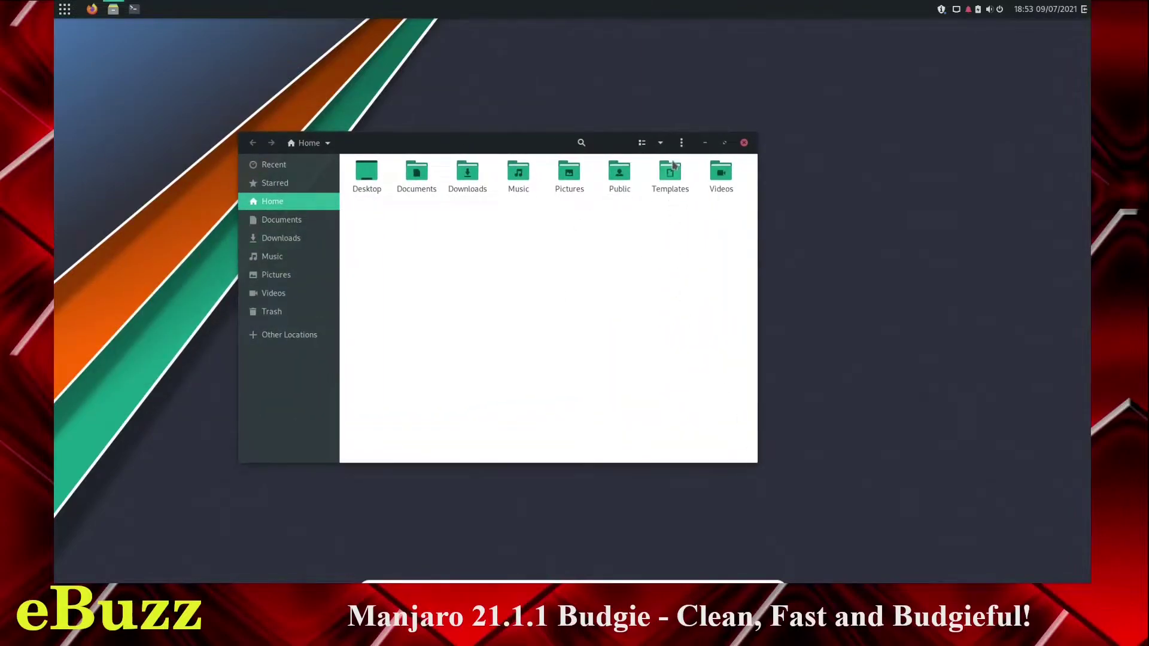
left_click(660, 143)
left_click(691, 174)
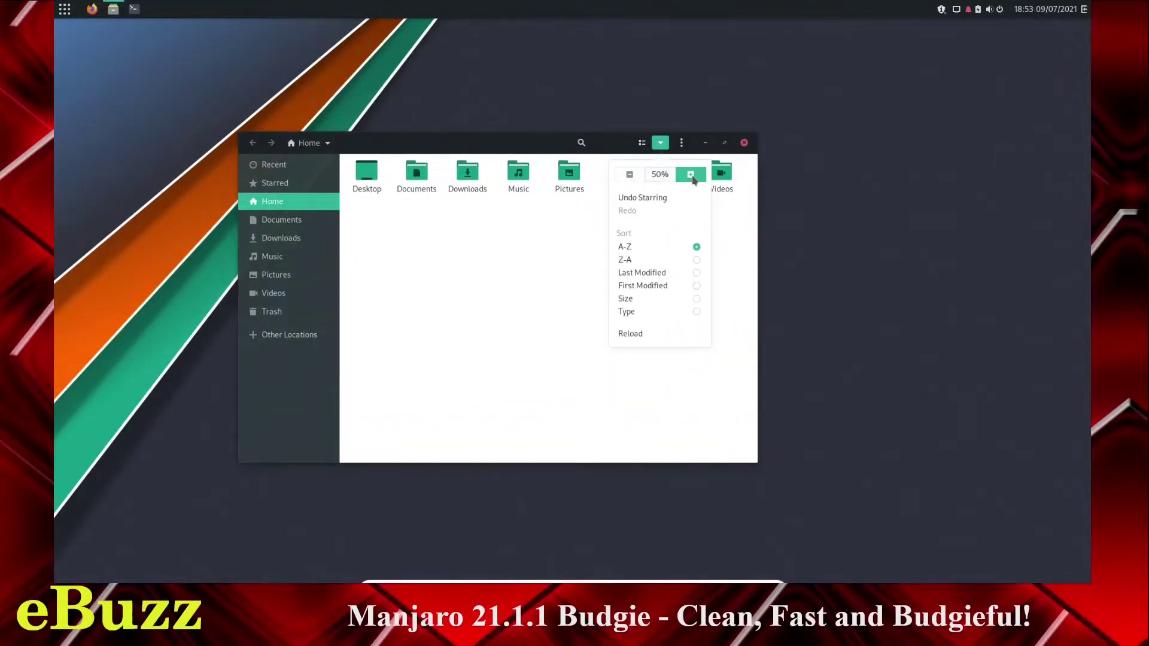
left_click(691, 174)
left_click(679, 150)
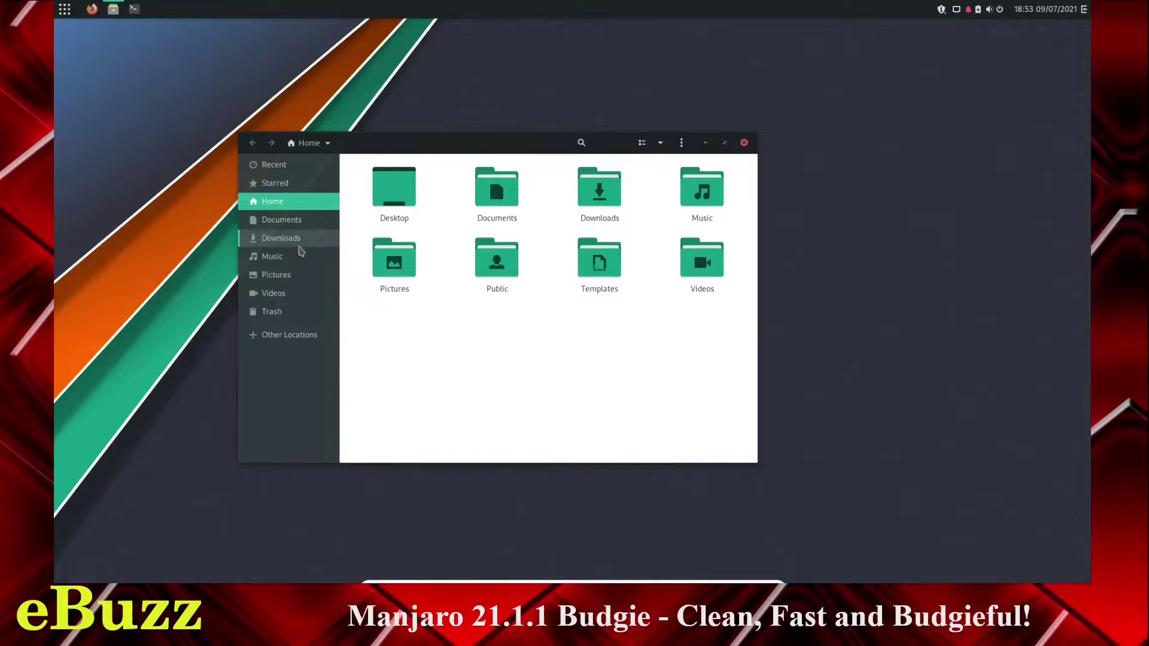
Show hidden files in the Home folder, then hide them again.
left_click(682, 142)
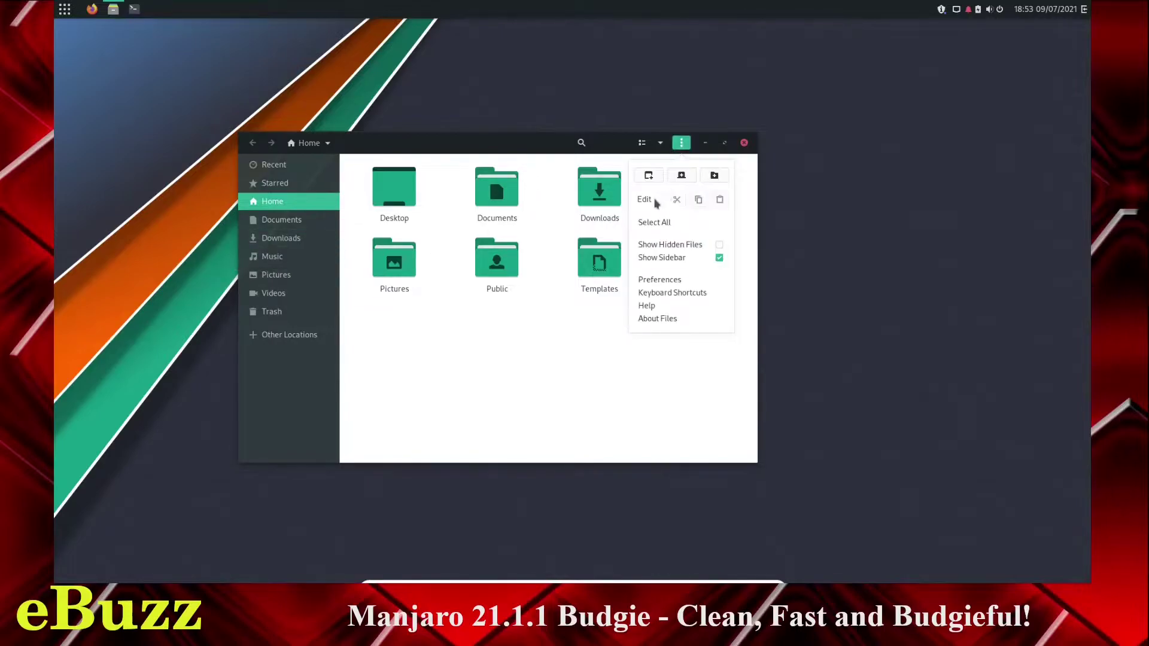
left_click(719, 246)
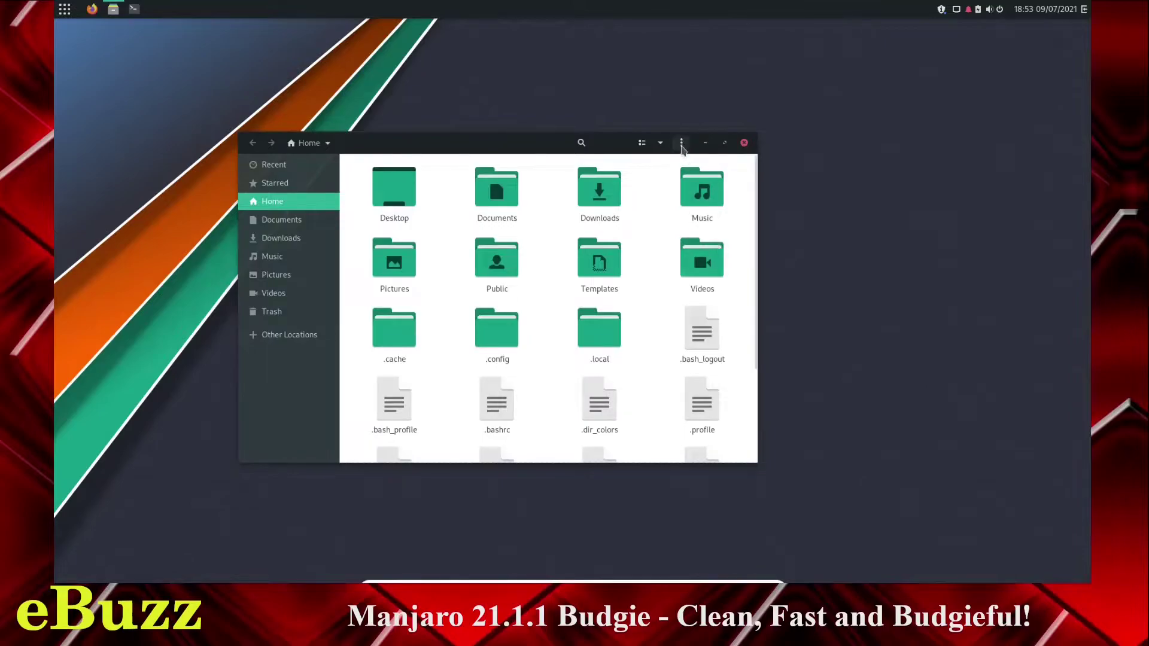
left_click(681, 143)
left_click(719, 246)
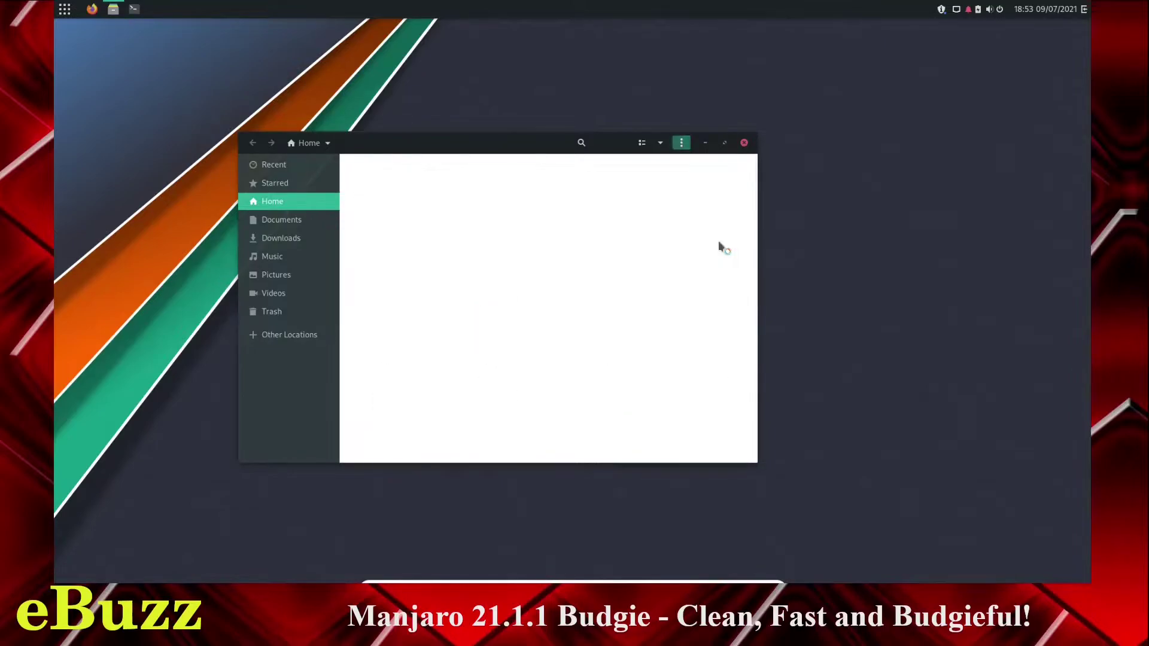
Scroll through the Files Preferences window, then close it.
left_click(681, 143)
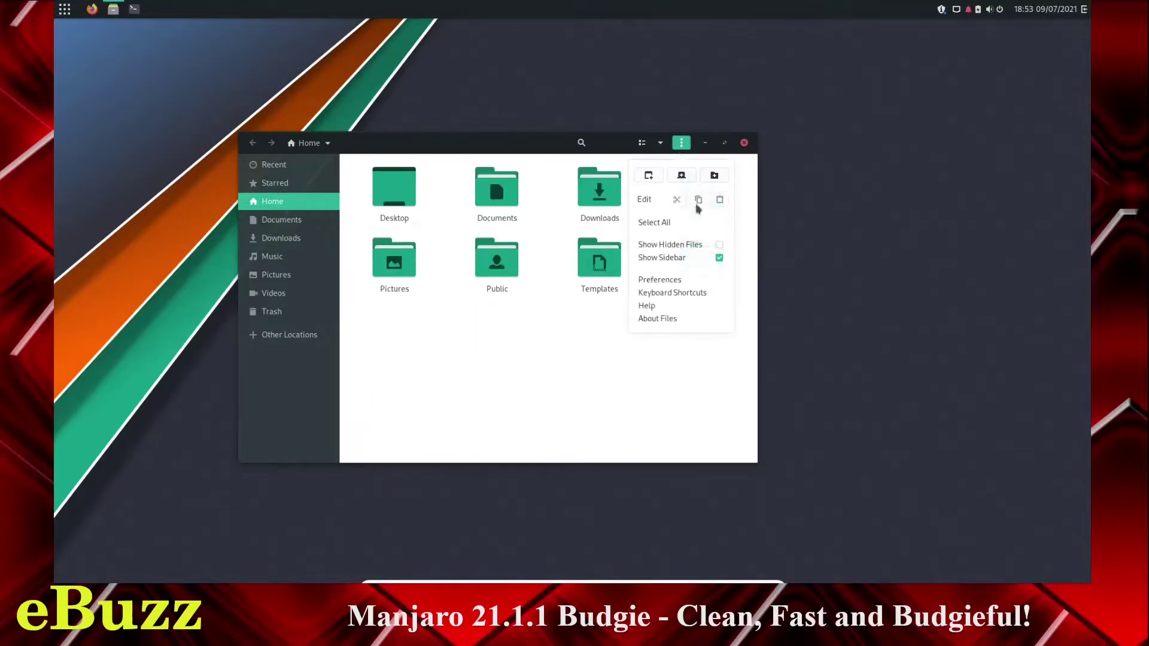
left_click(666, 280)
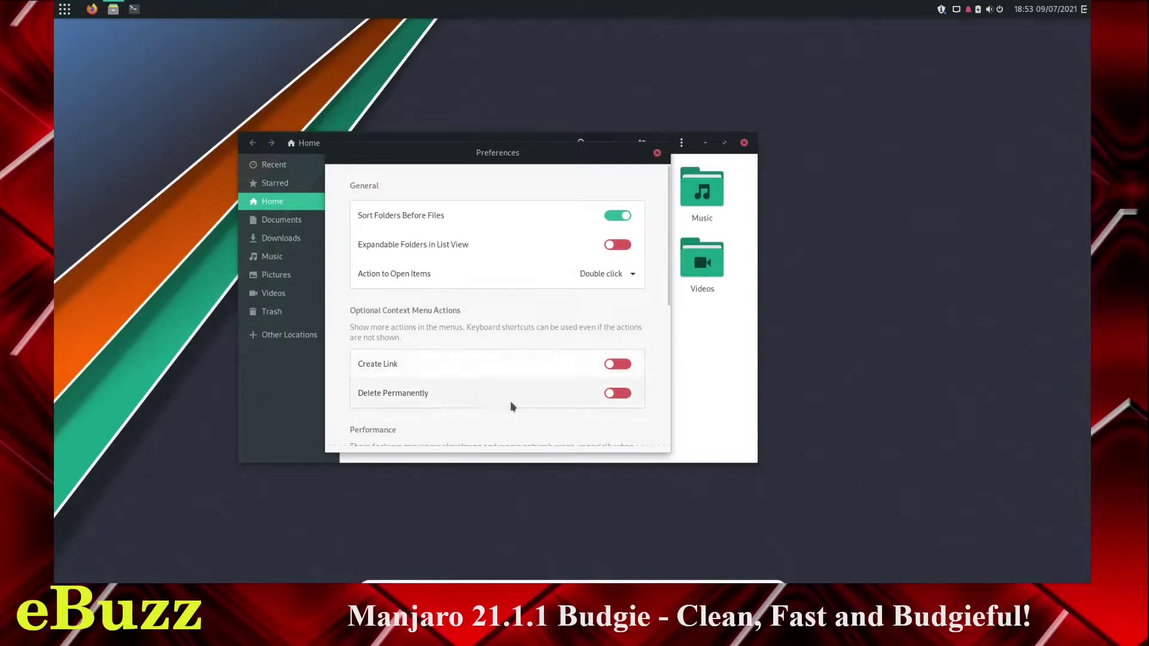
scroll(513, 389, "down", 3)
scroll(514, 371, "down", 2)
scroll(500, 350, "down", 4)
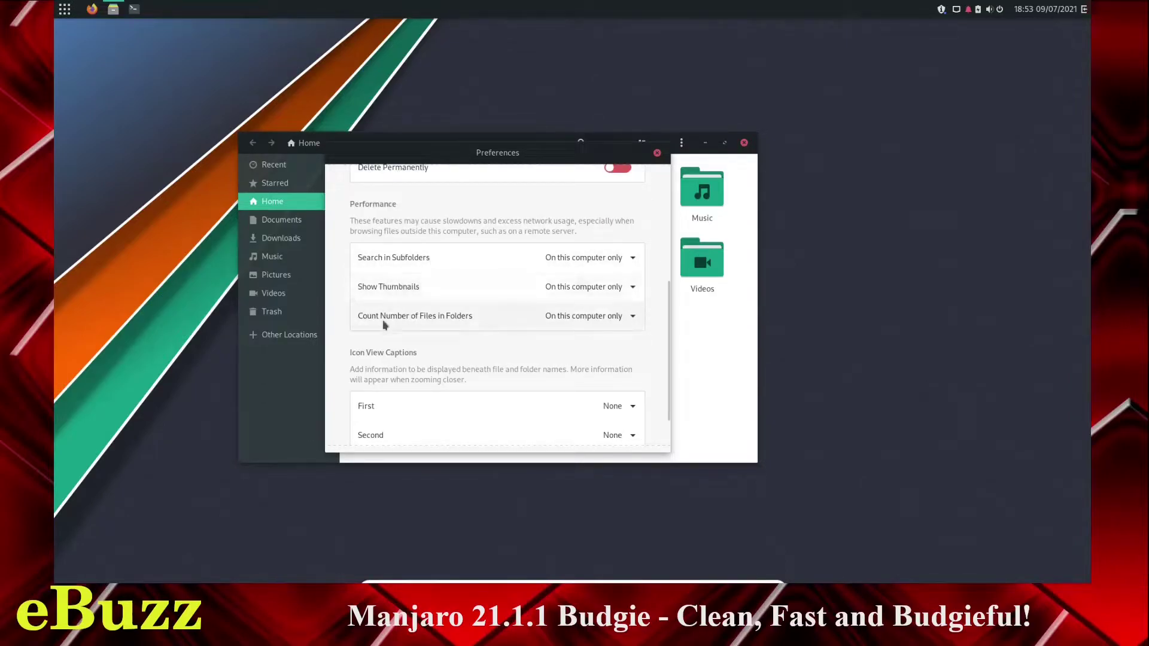
scroll(471, 322, "down", 2)
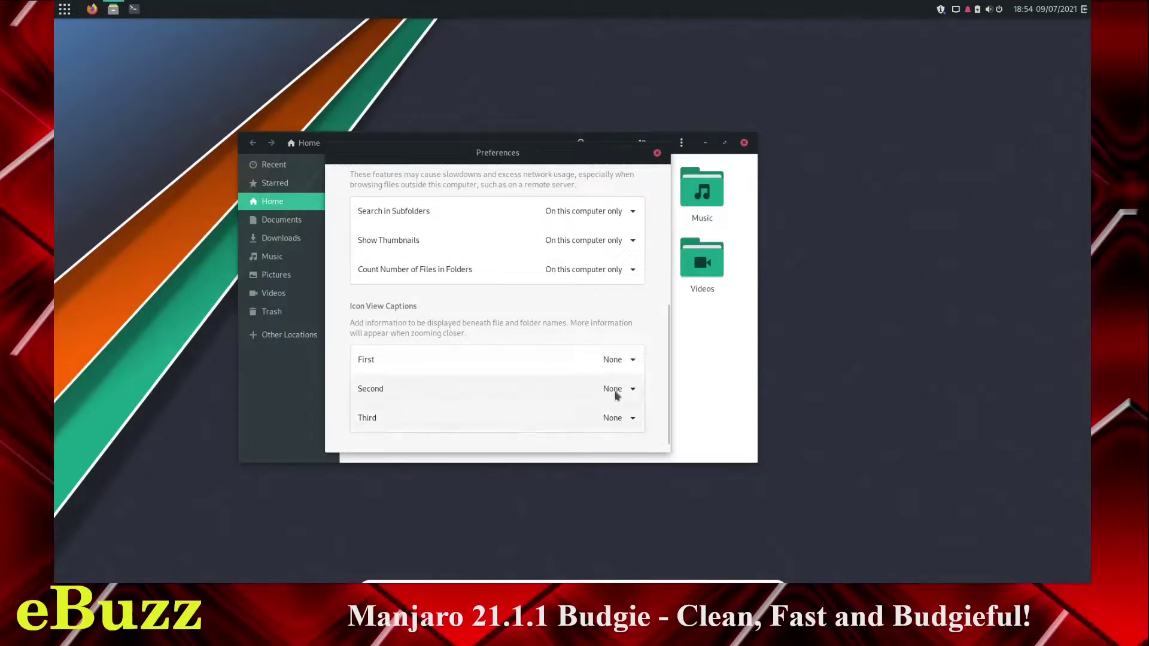
scroll(441, 403, "up", 4)
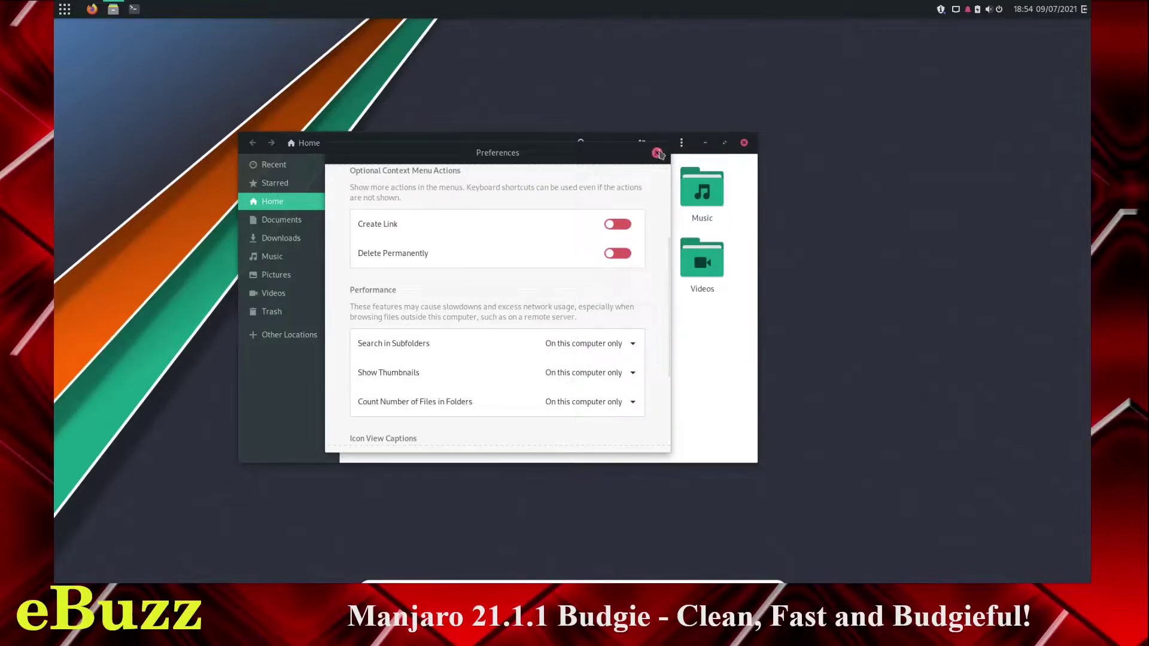
left_click(657, 153)
View the About Files version 40.2 details, then close Files.
left_click(682, 143)
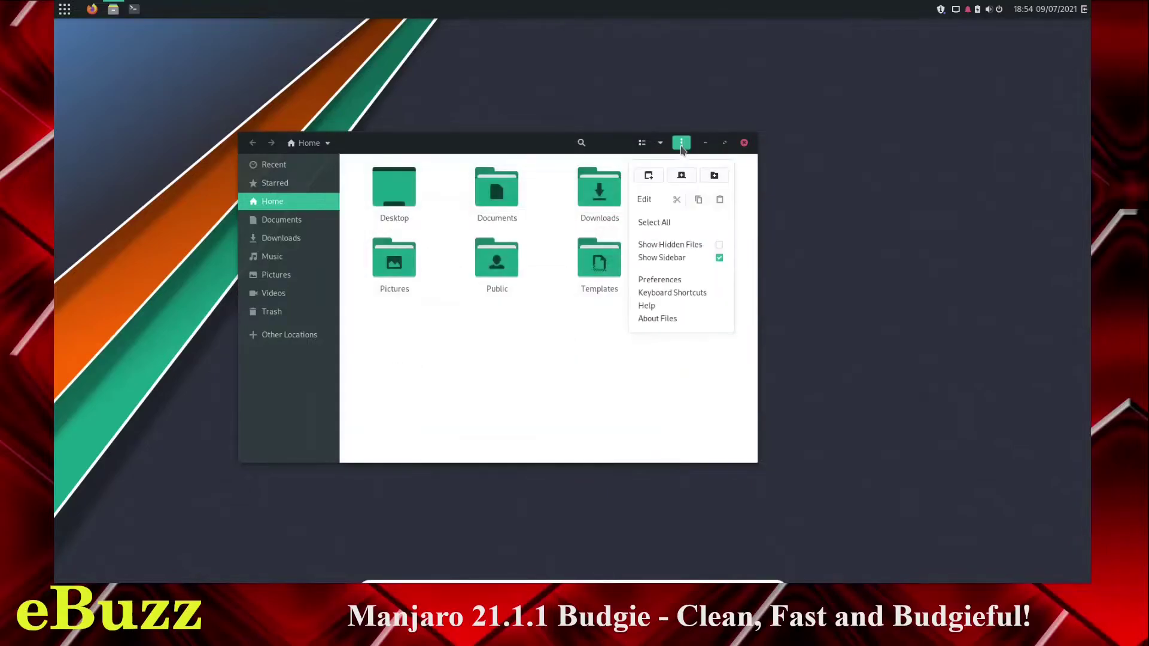
left_click(652, 319)
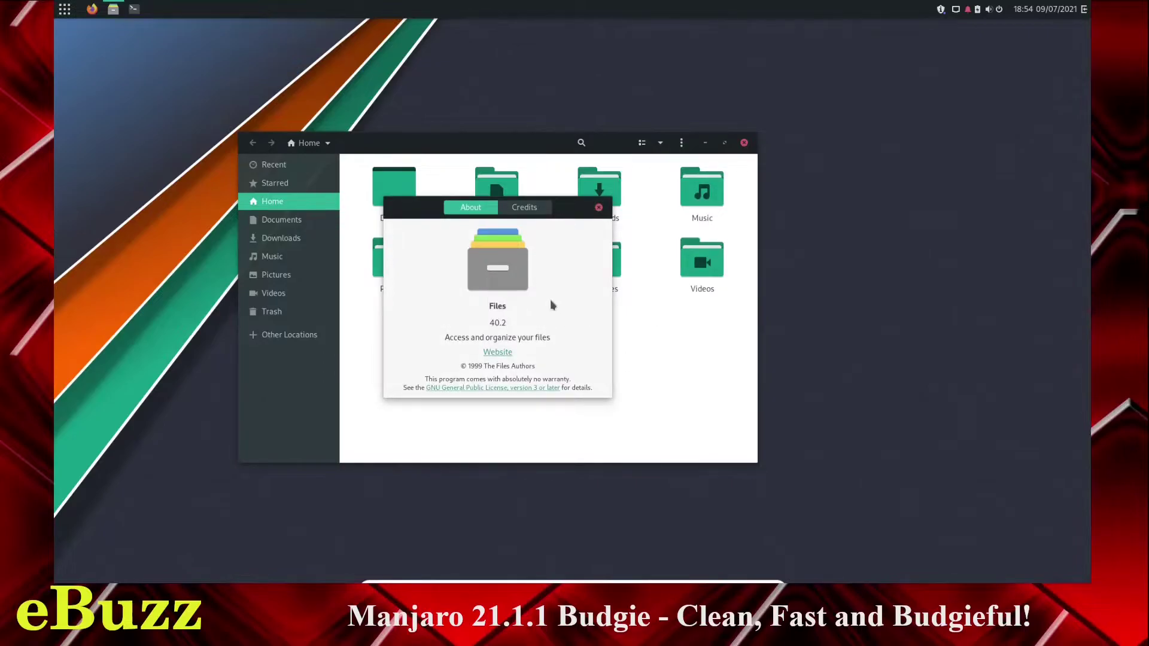
left_click(745, 143)
Open a terminal, run htop and then top, and enlarge the window to show more processes.
left_click(136, 12)
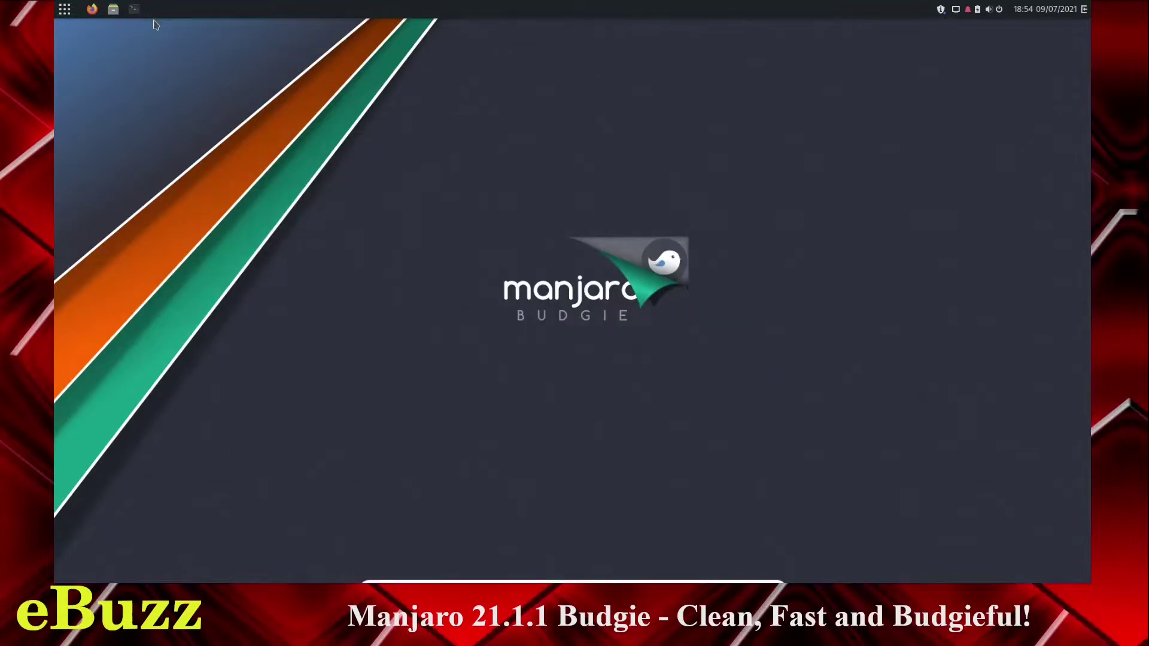
type("htop")
key("Return")
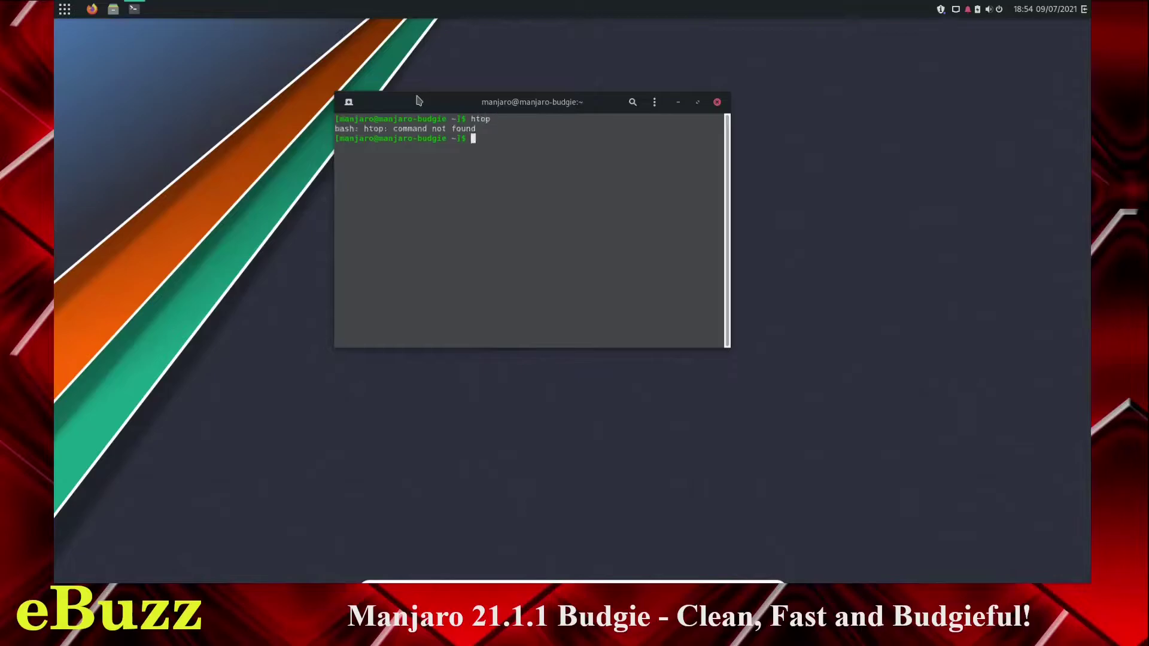
type("top")
key("Return")
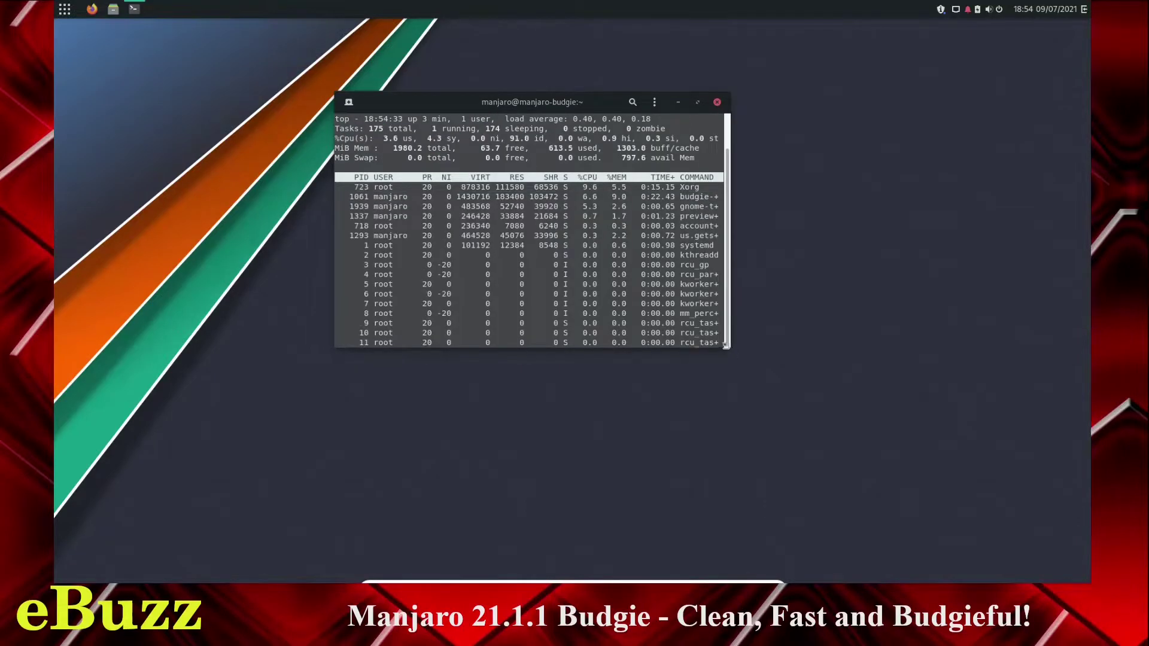
left_click_drag(730, 345, 842, 473)
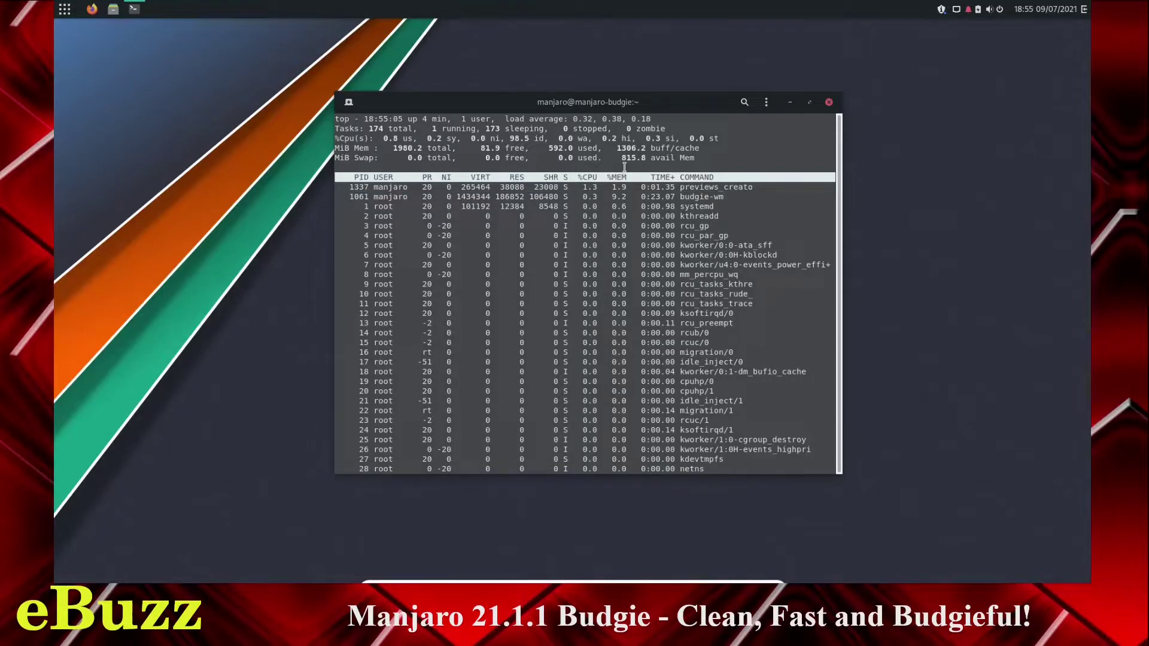
Close the terminal and browse the Accessories, Games, Graphics, Internet and Office menu categories.
left_click(829, 102)
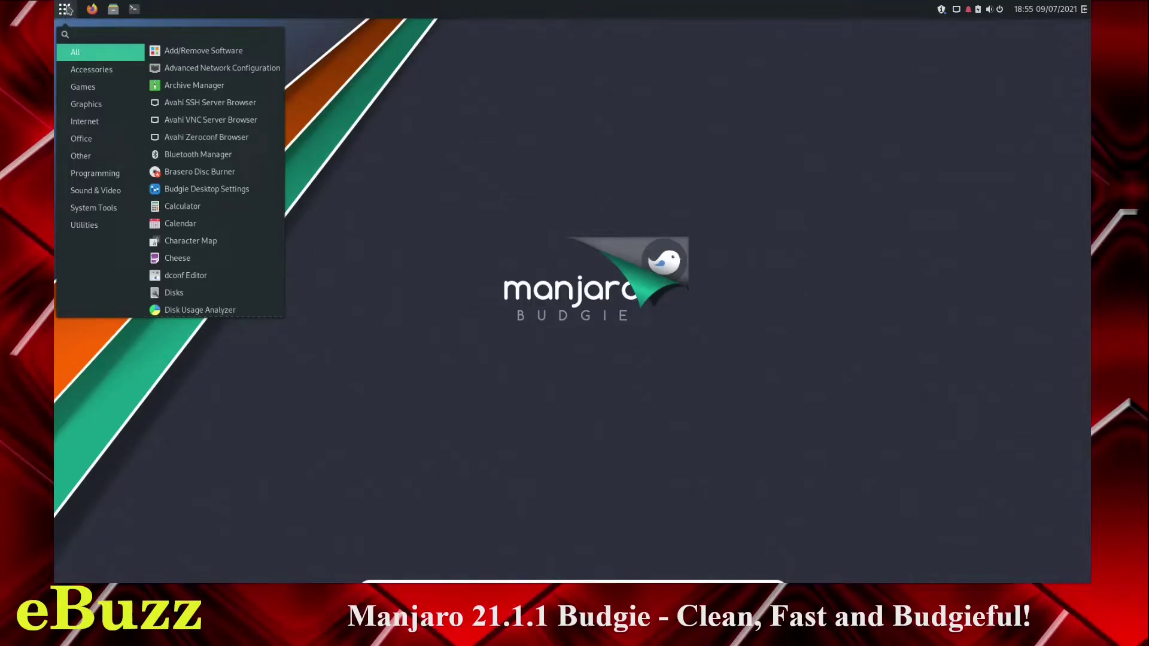
left_click(88, 72)
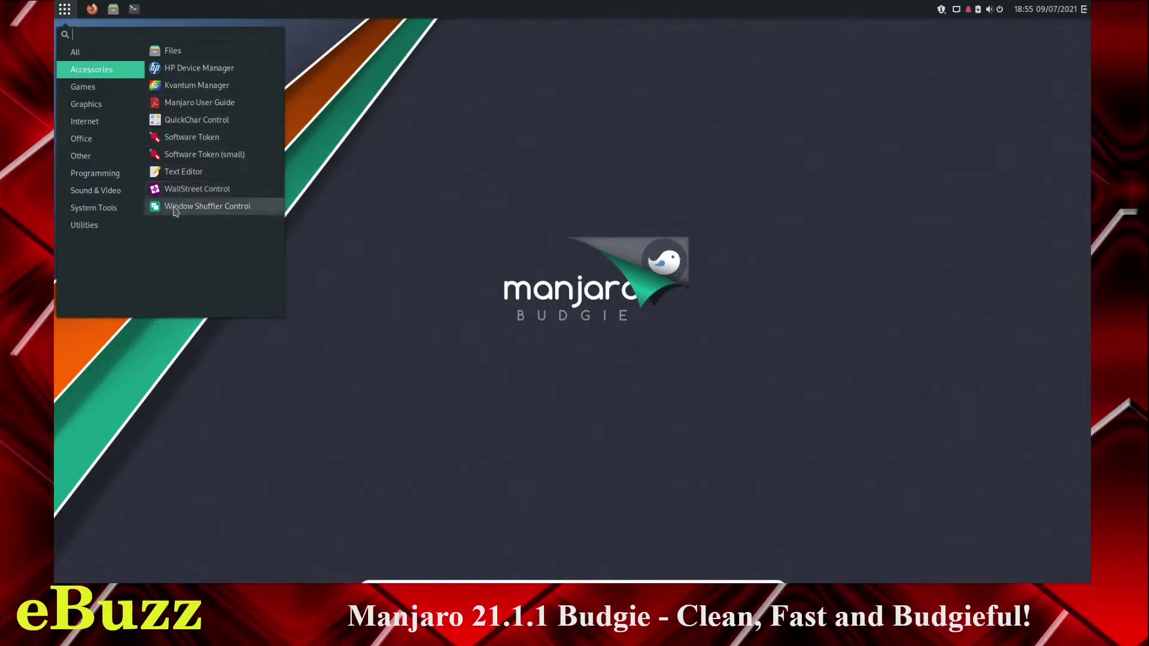
left_click(84, 88)
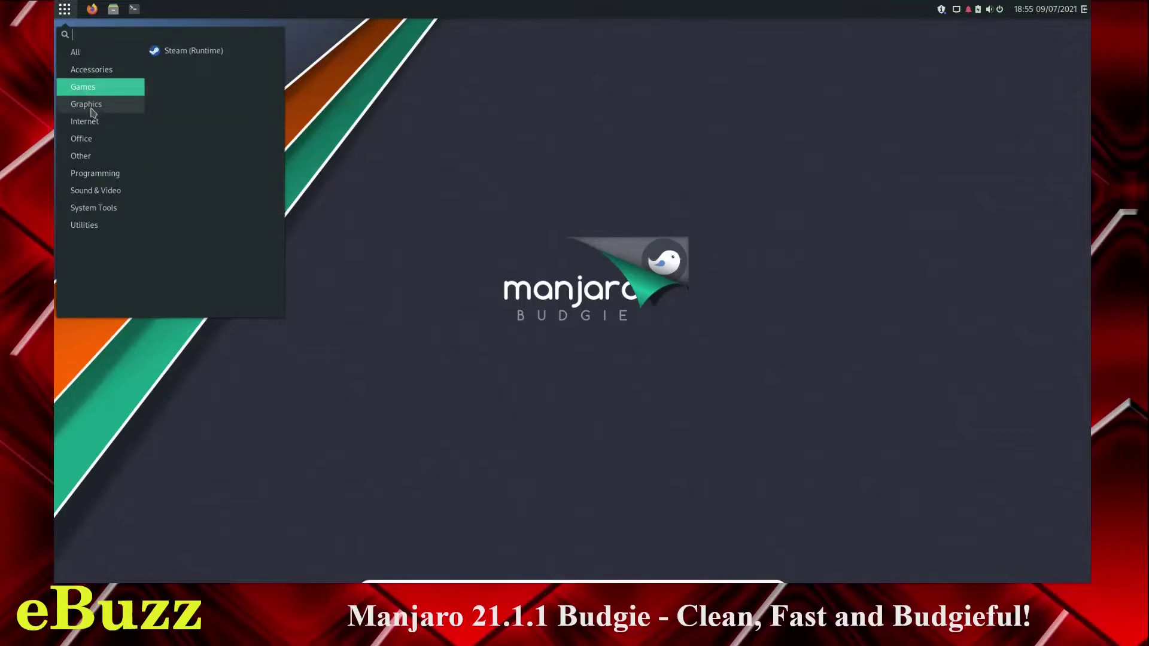
left_click(93, 111)
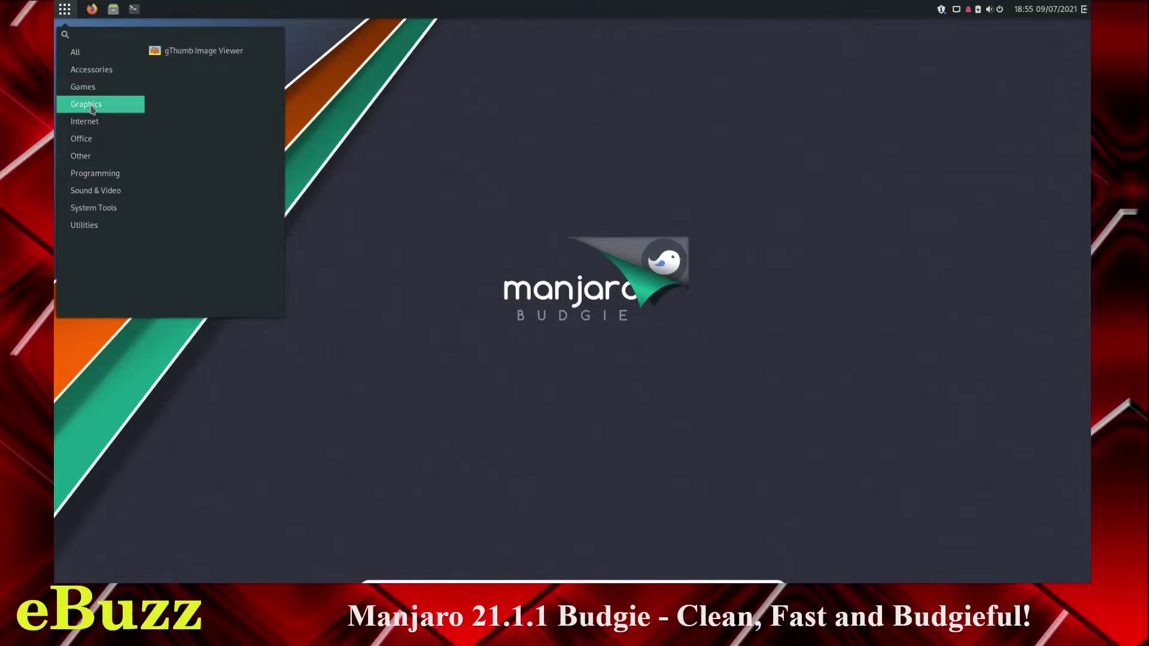
left_click(91, 127)
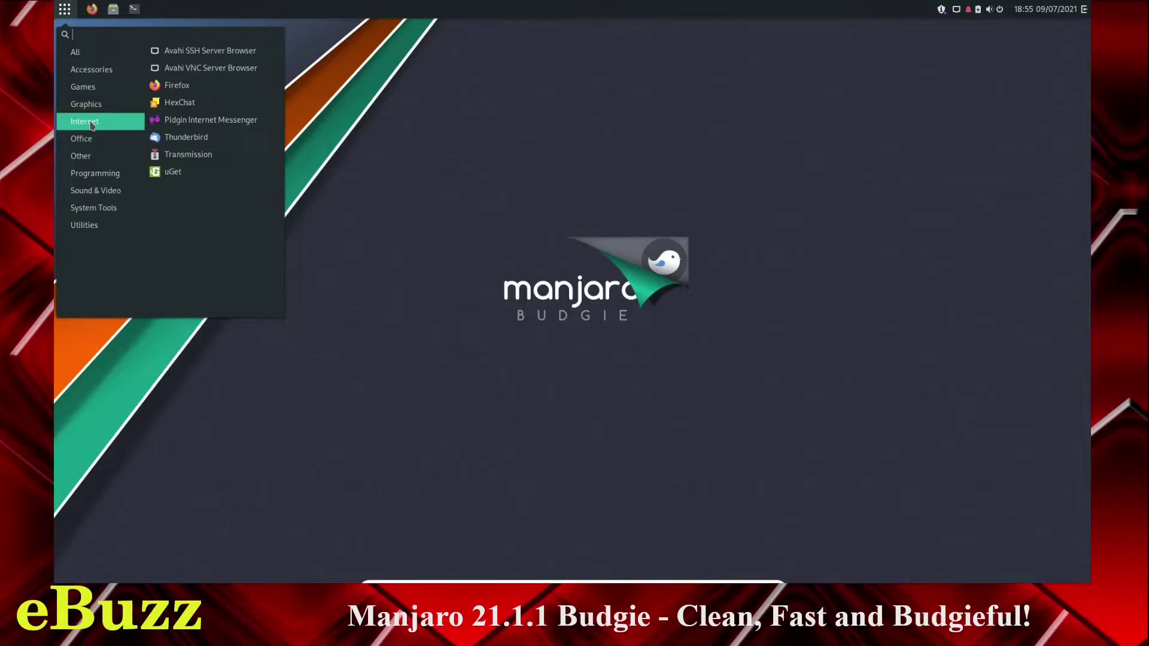
left_click(80, 145)
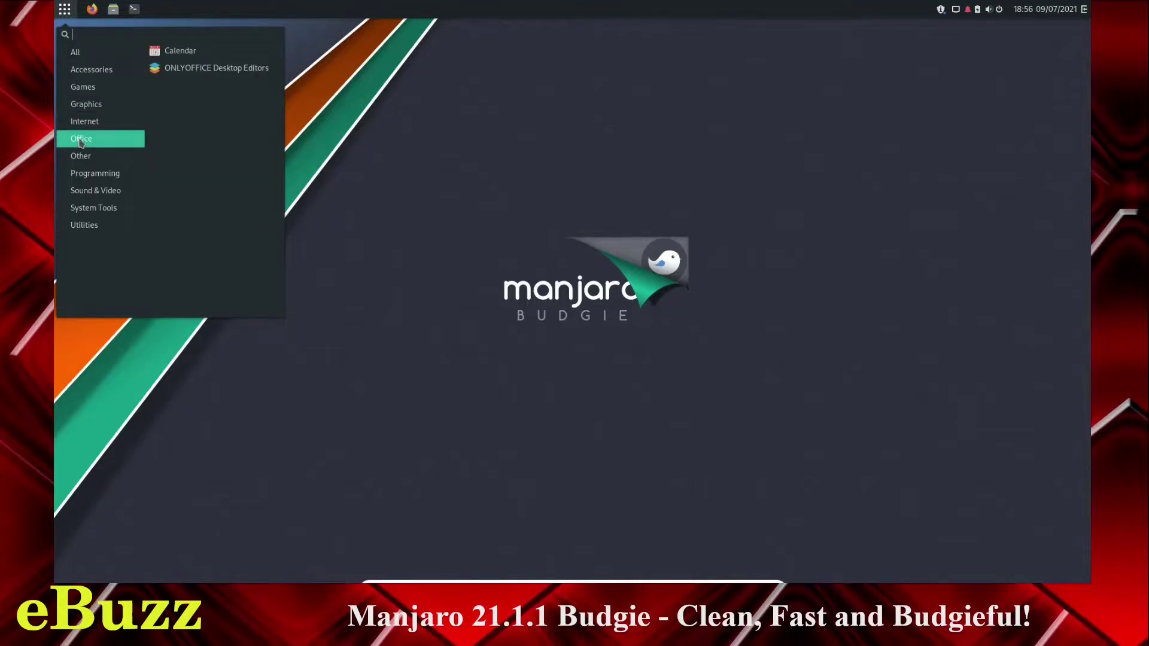
Launch ONLYOFFICE maximized, create a blank Document1.docx, then close it to return to the start page.
left_click(177, 72)
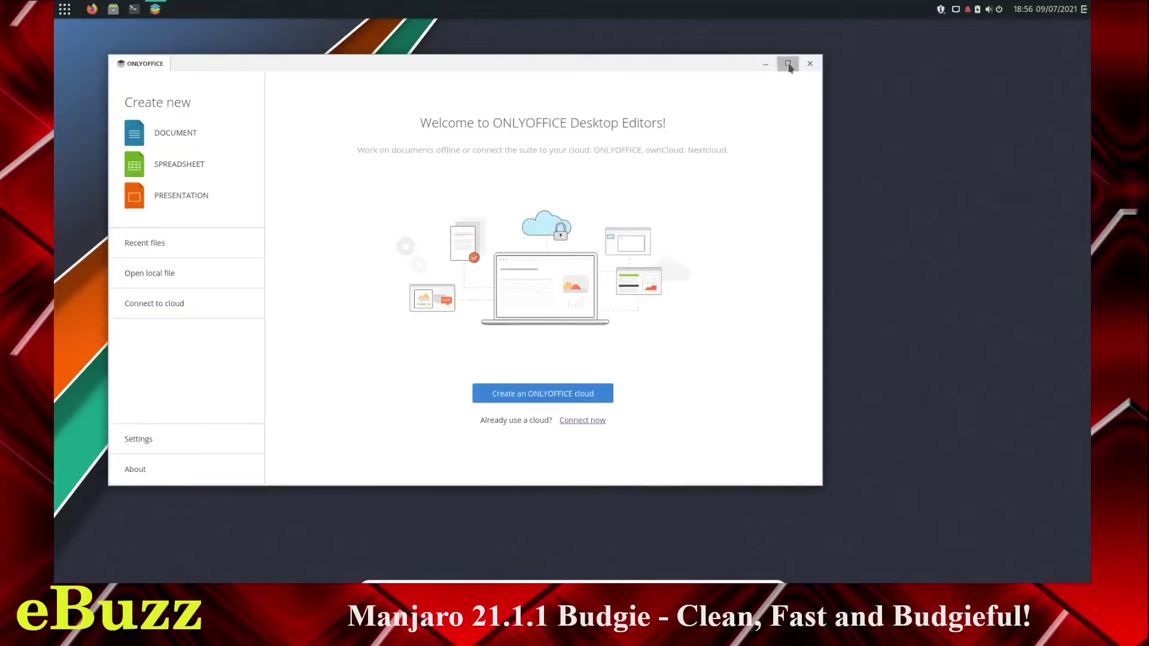
left_click(784, 63)
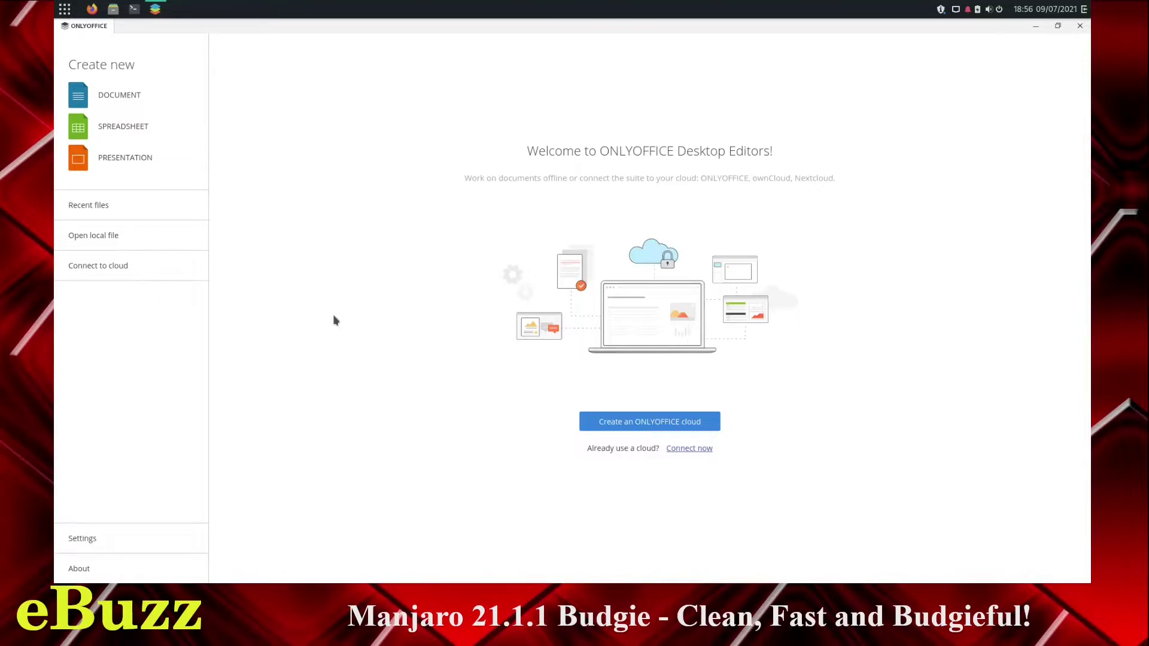
left_click(136, 96)
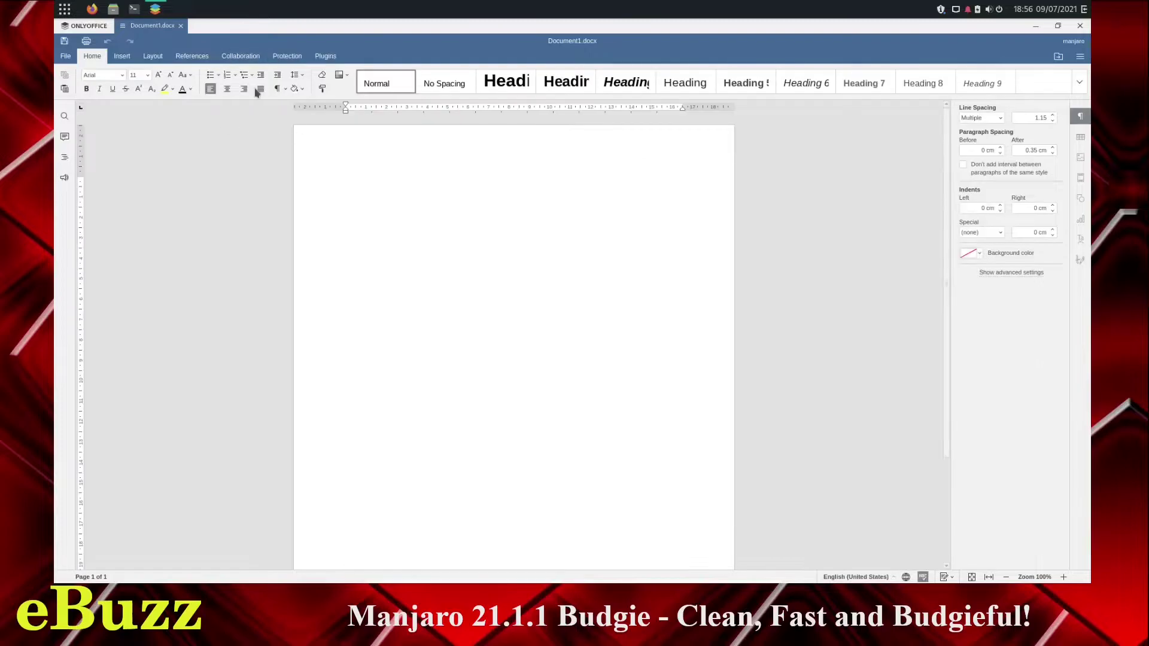
left_click(181, 27)
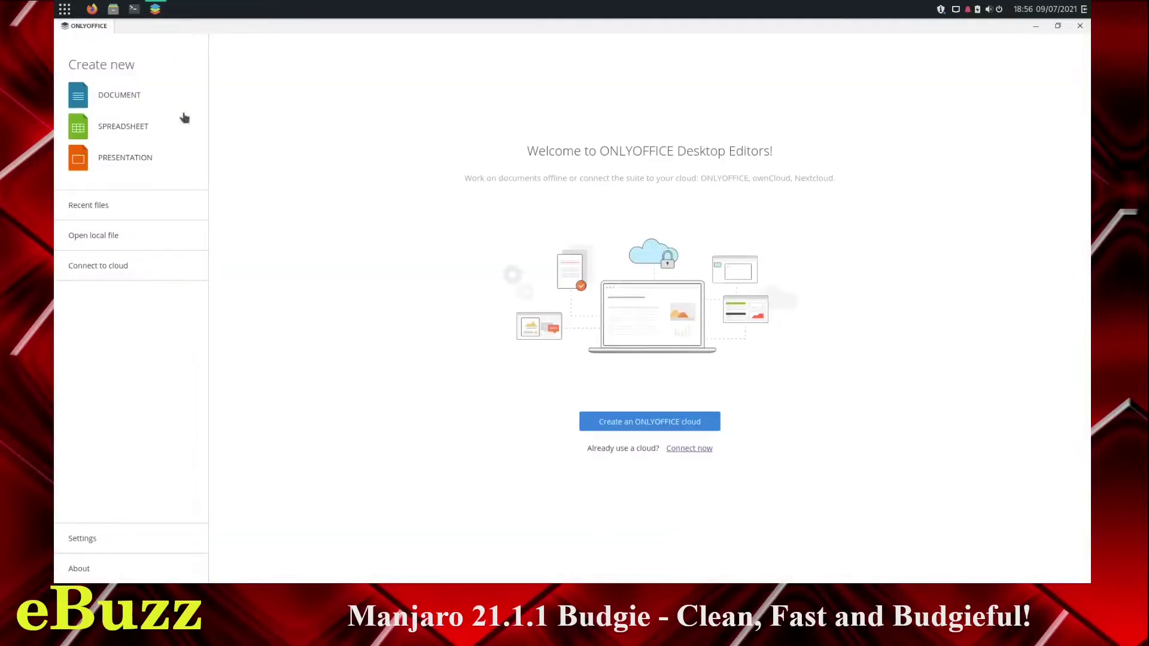
Apply 150% interface scaling and the Dark theme in ONLYOFFICE settings, then create a new document.
left_click(91, 540)
left_click(308, 219)
left_click(274, 264)
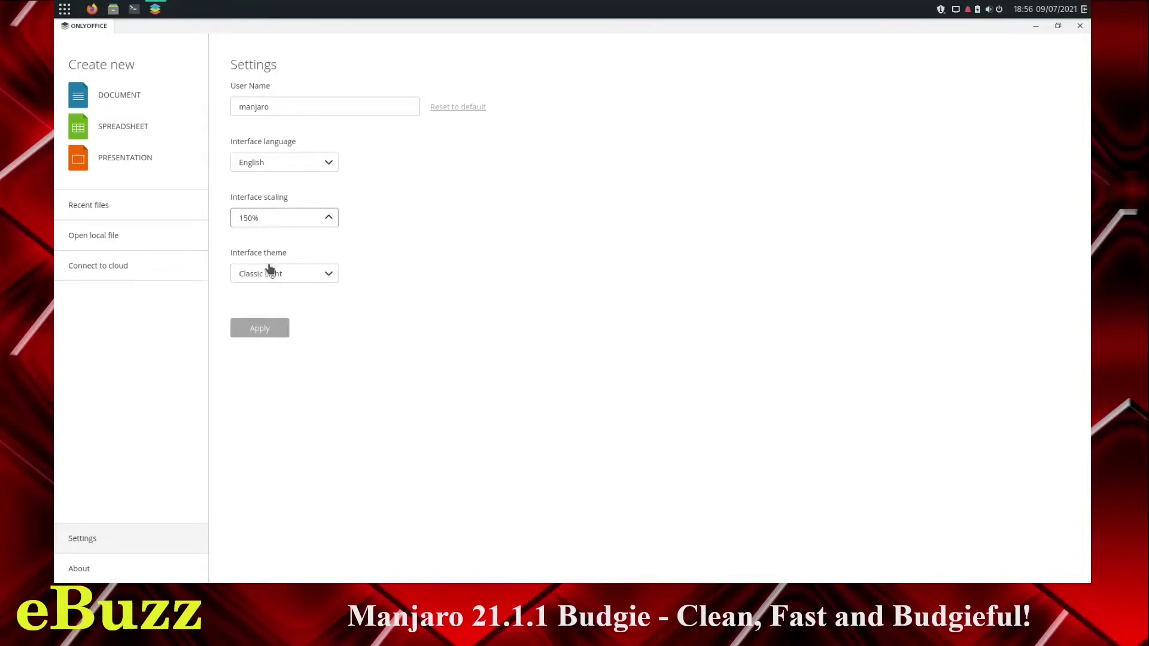
left_click(308, 275)
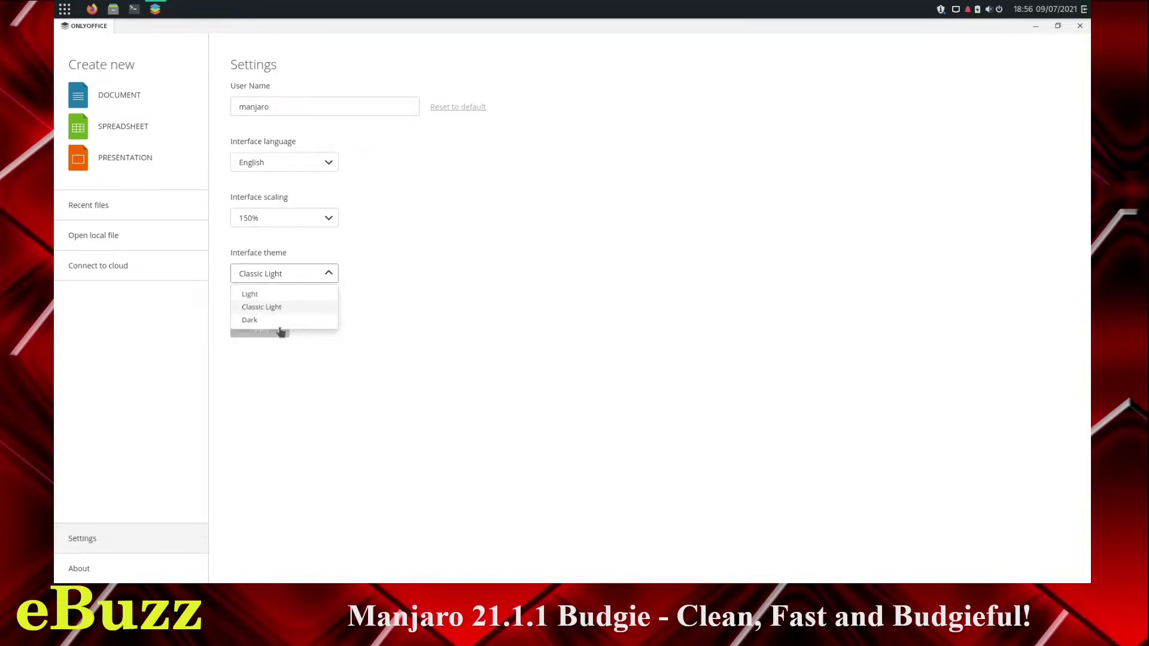
left_click(289, 321)
left_click(274, 333)
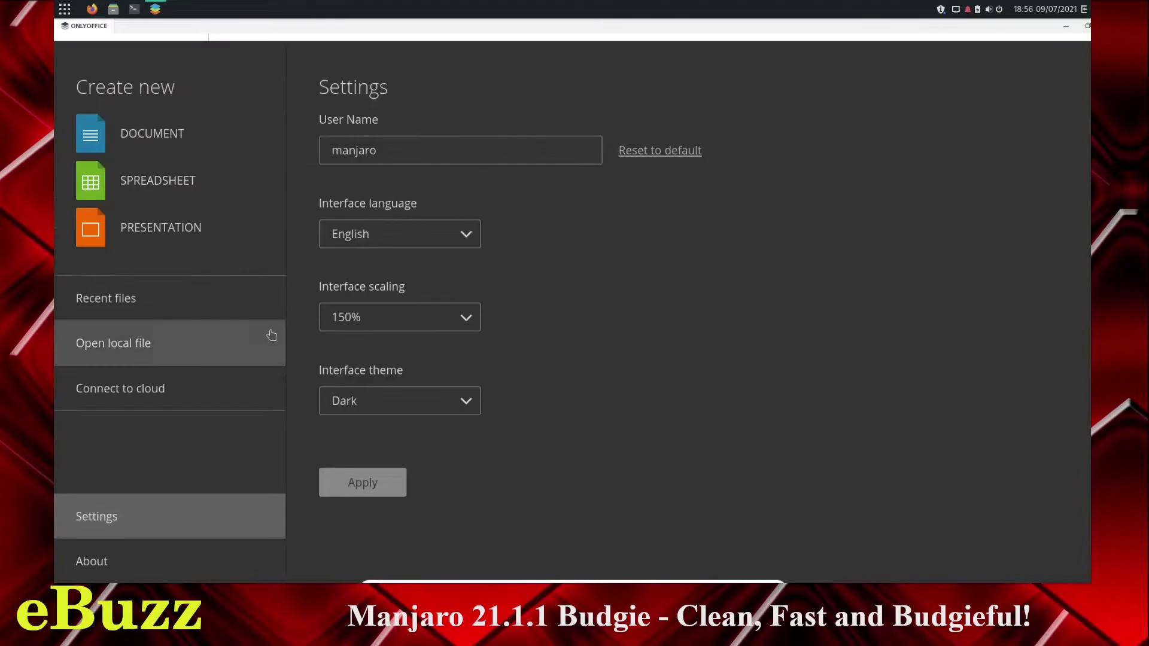
left_click(159, 137)
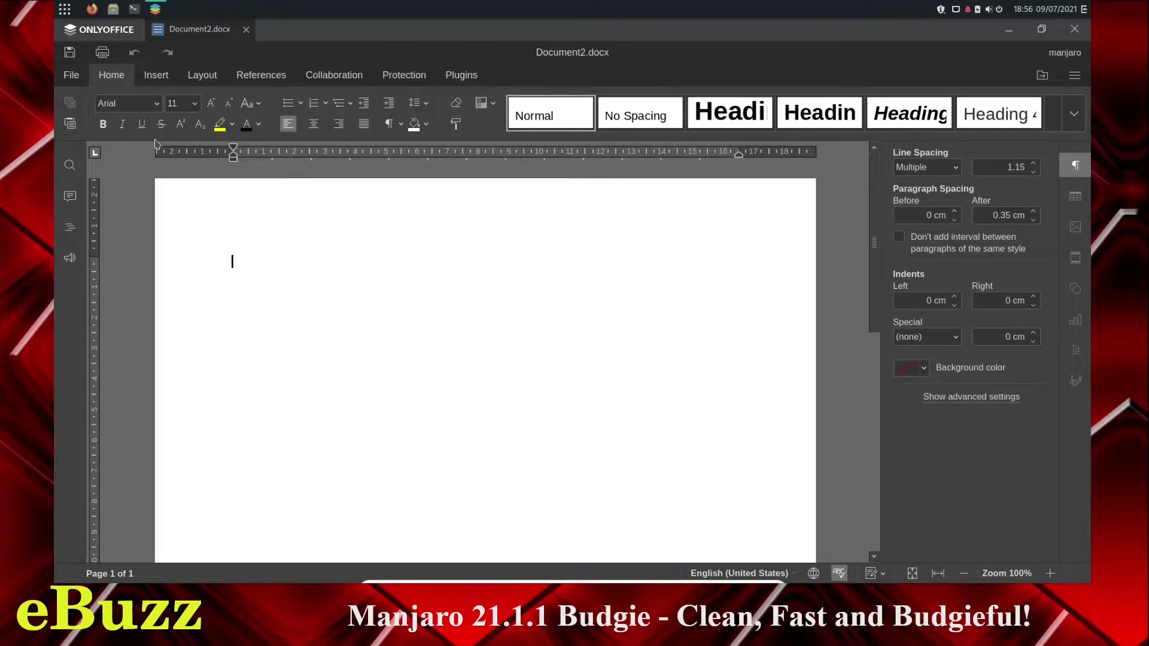
Close Document2.docx, create and close Book1.xlsx and Presentation1.pptx, then quit ONLYOFFICE.
left_click(246, 30)
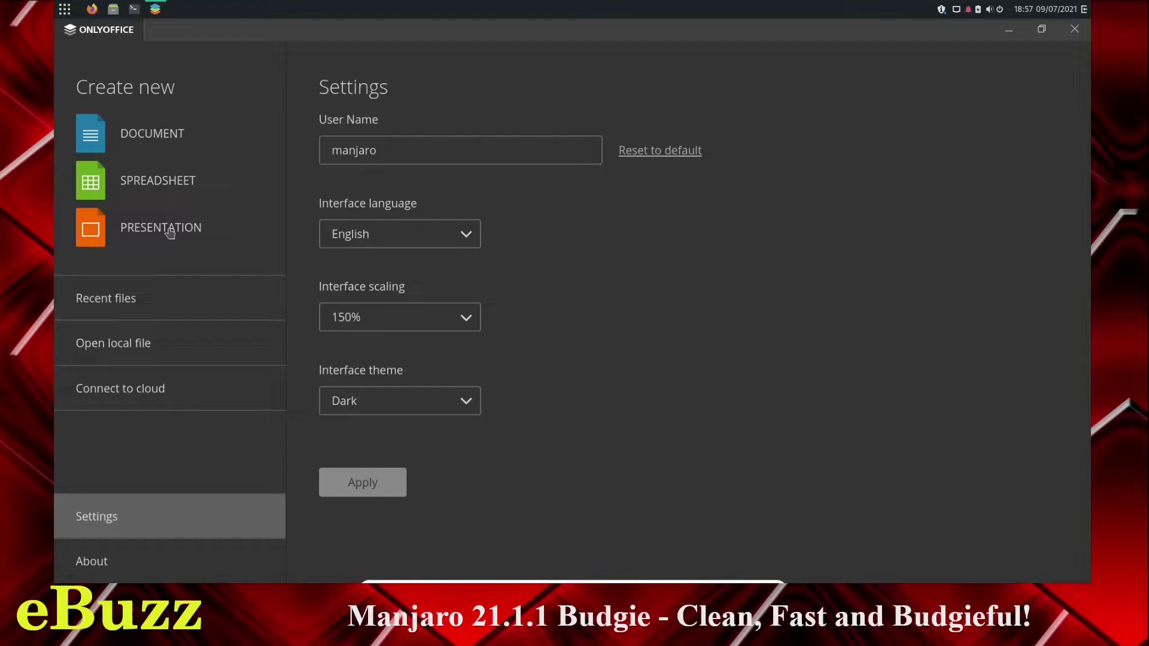
left_click(172, 182)
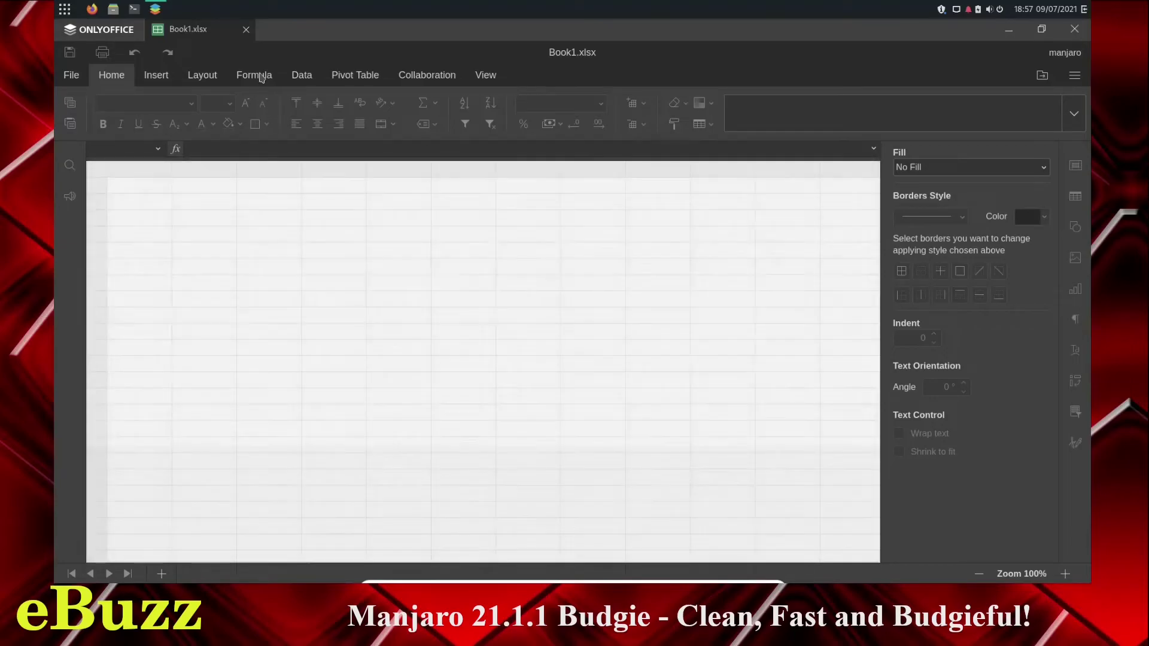
key("ctrl+w")
left_click(172, 228)
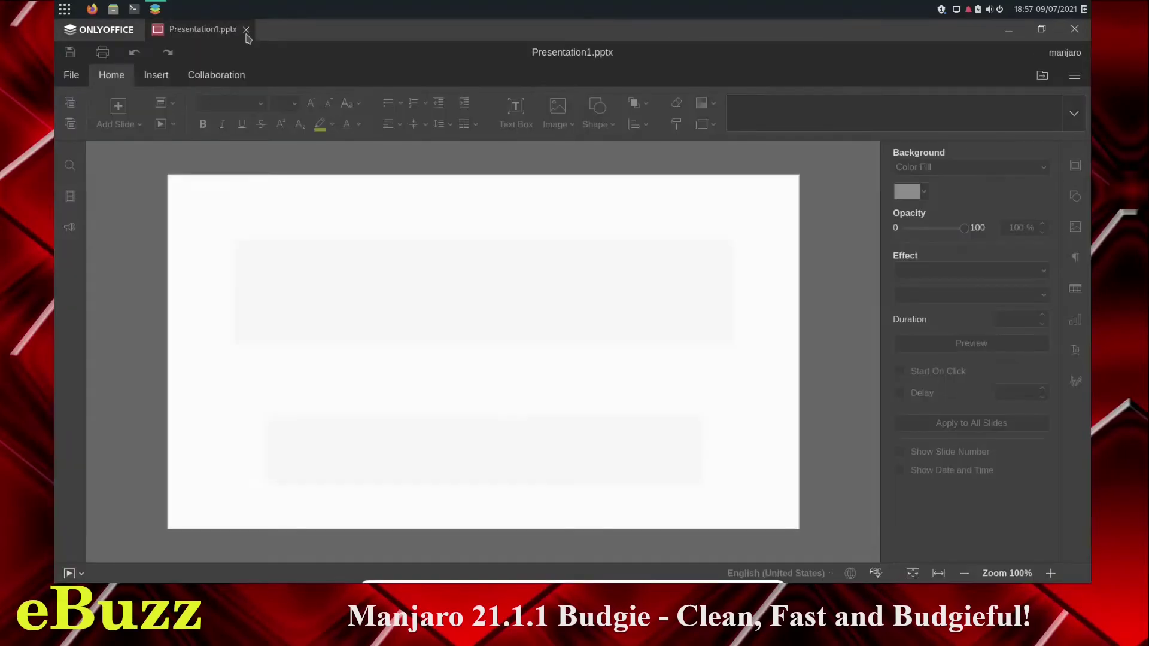
left_click(247, 29)
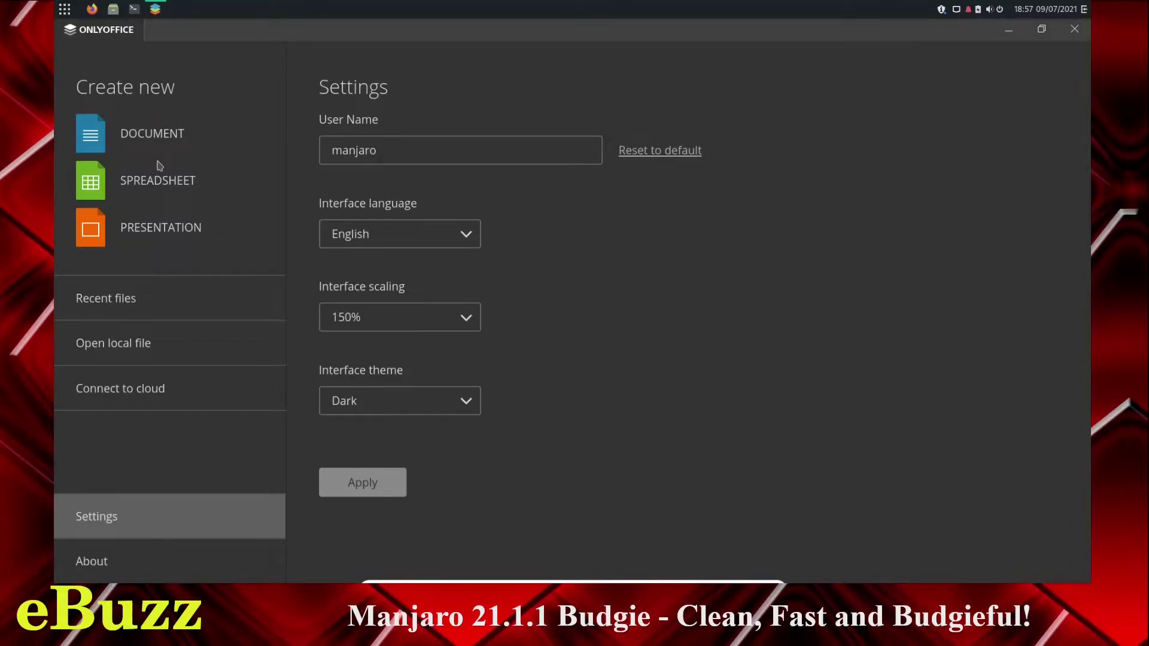
left_click(1074, 31)
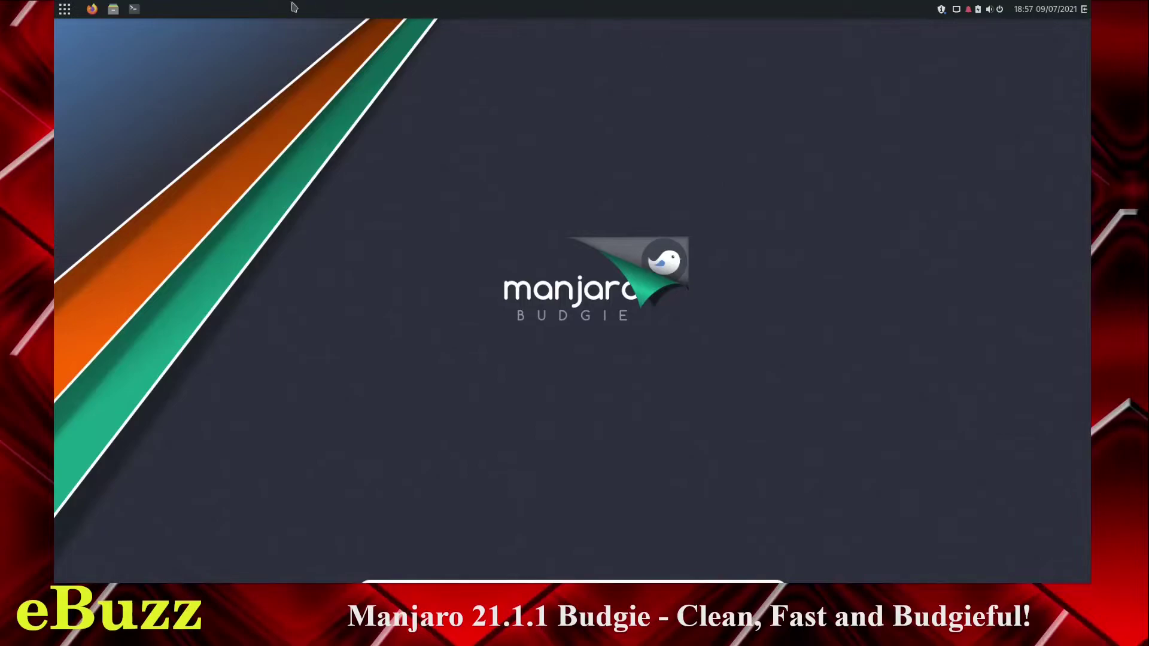
Launch Add/Remove Software from the Budgie menu's Other category.
left_click(65, 9)
left_click(84, 141)
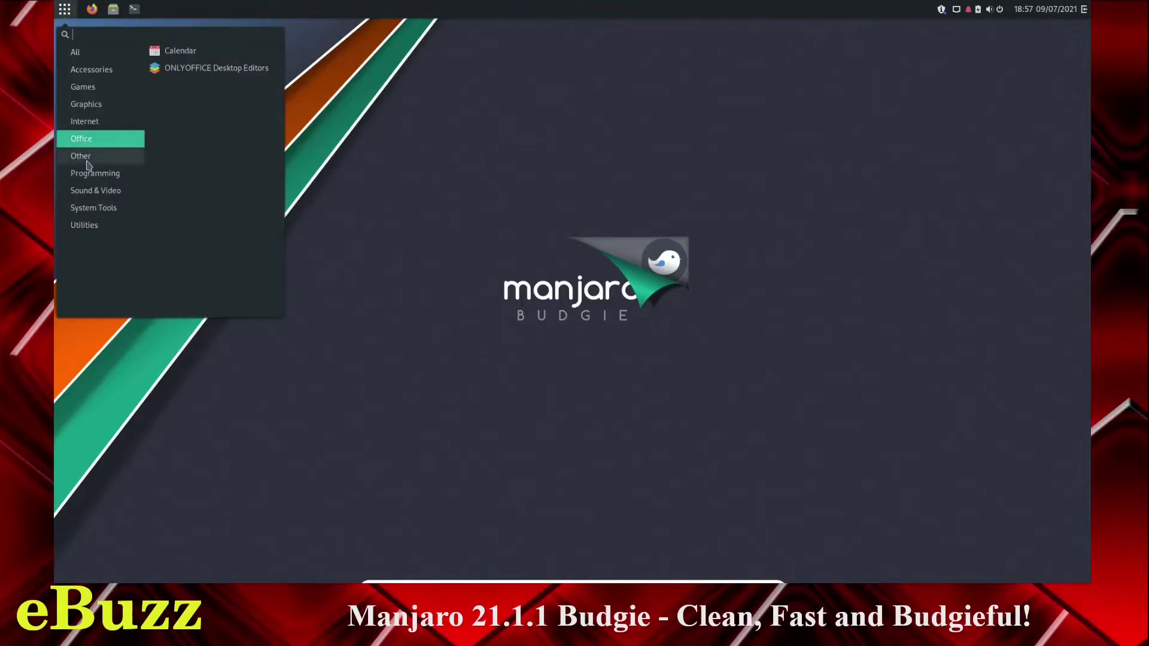
left_click(86, 158)
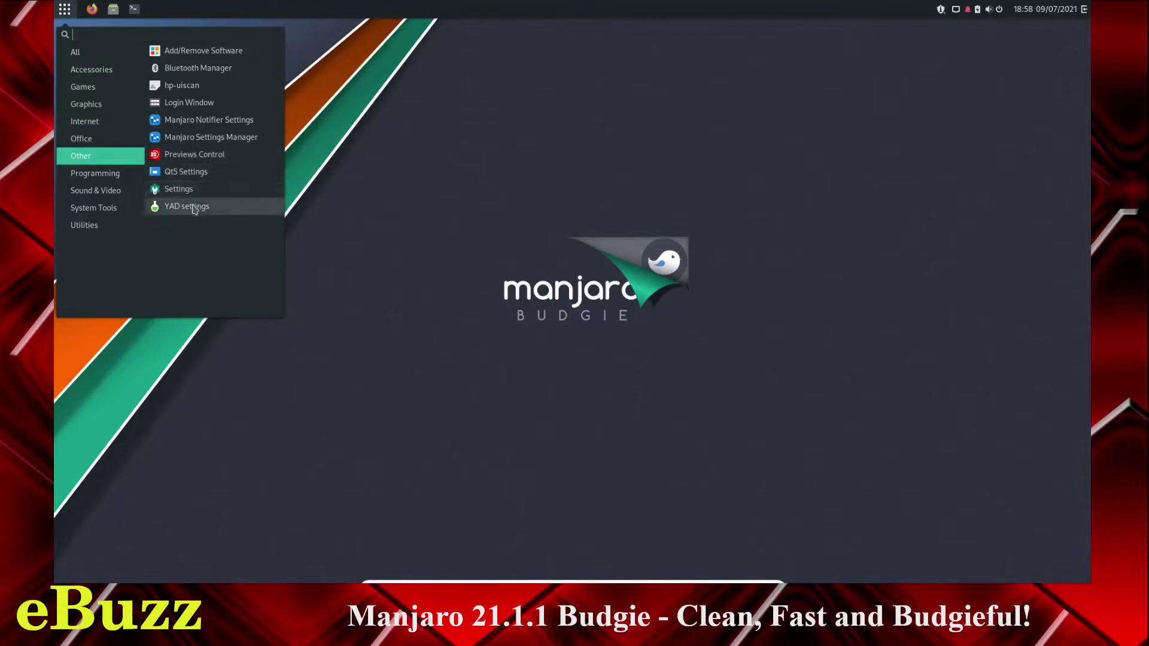
left_click(202, 49)
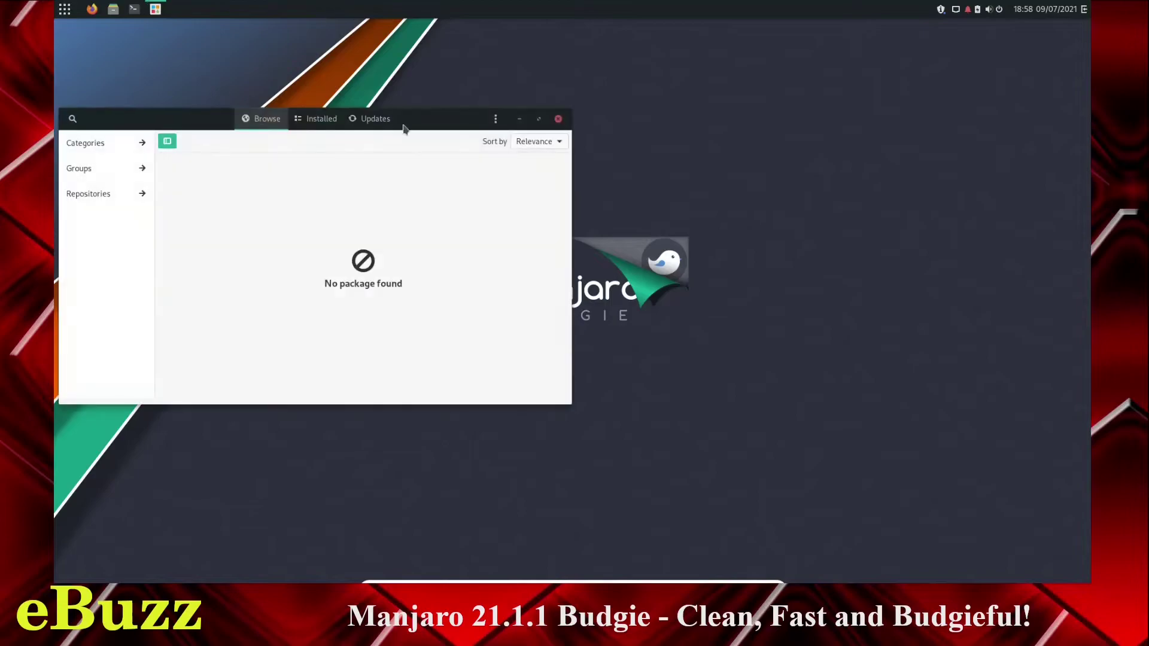
Review the General and Advanced preferences, then switch on Enable AUR support under Third Party.
left_click_drag(433, 125, 585, 91)
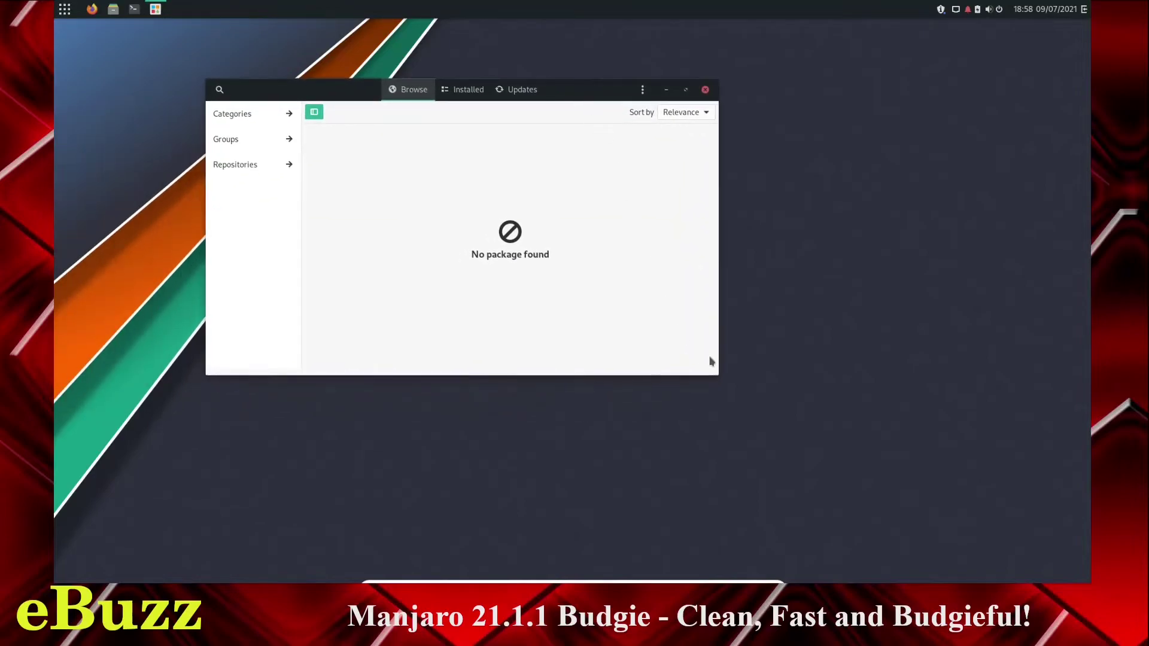
left_click_drag(720, 381, 797, 448)
left_click(720, 95)
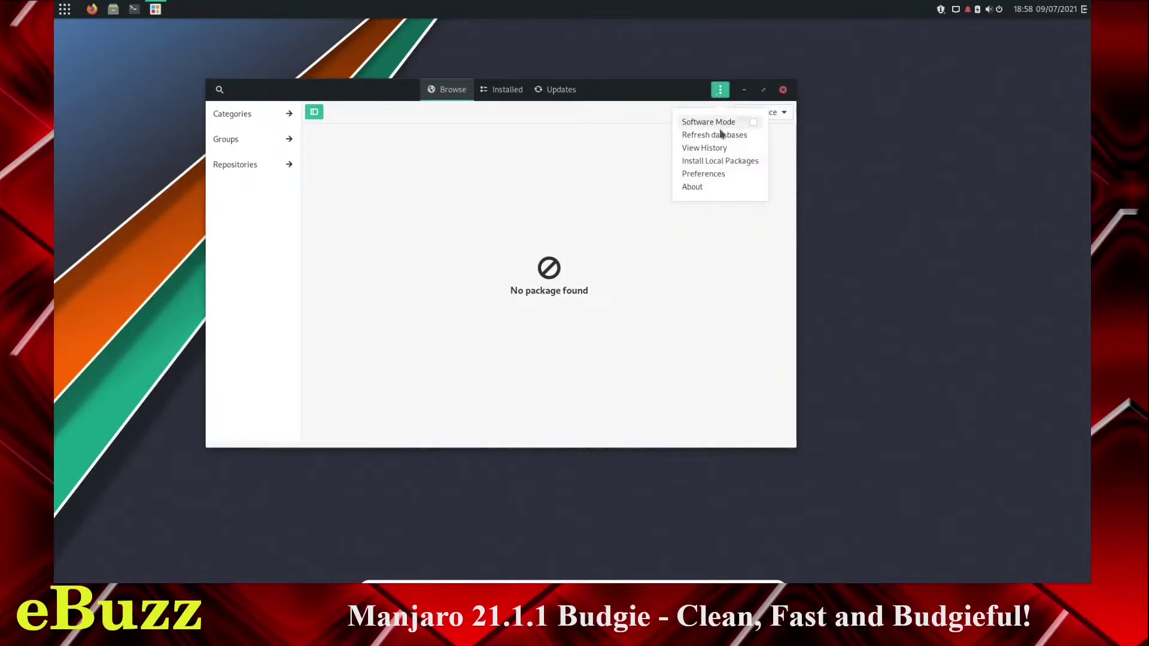
left_click(707, 173)
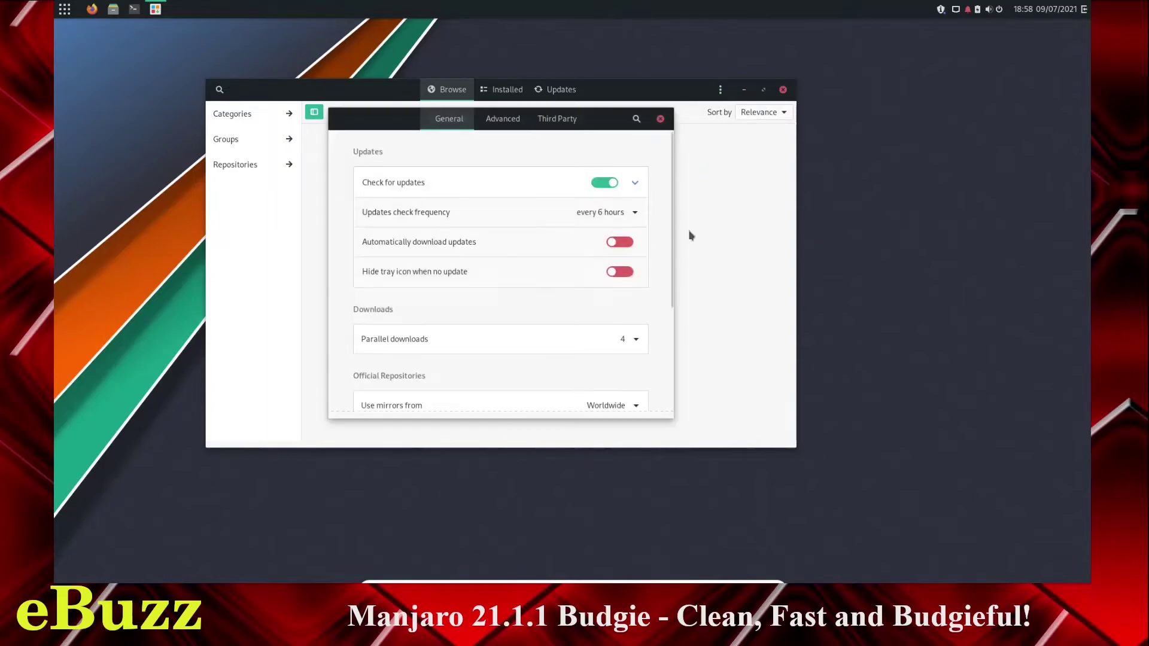
left_click_drag(672, 249, 673, 328)
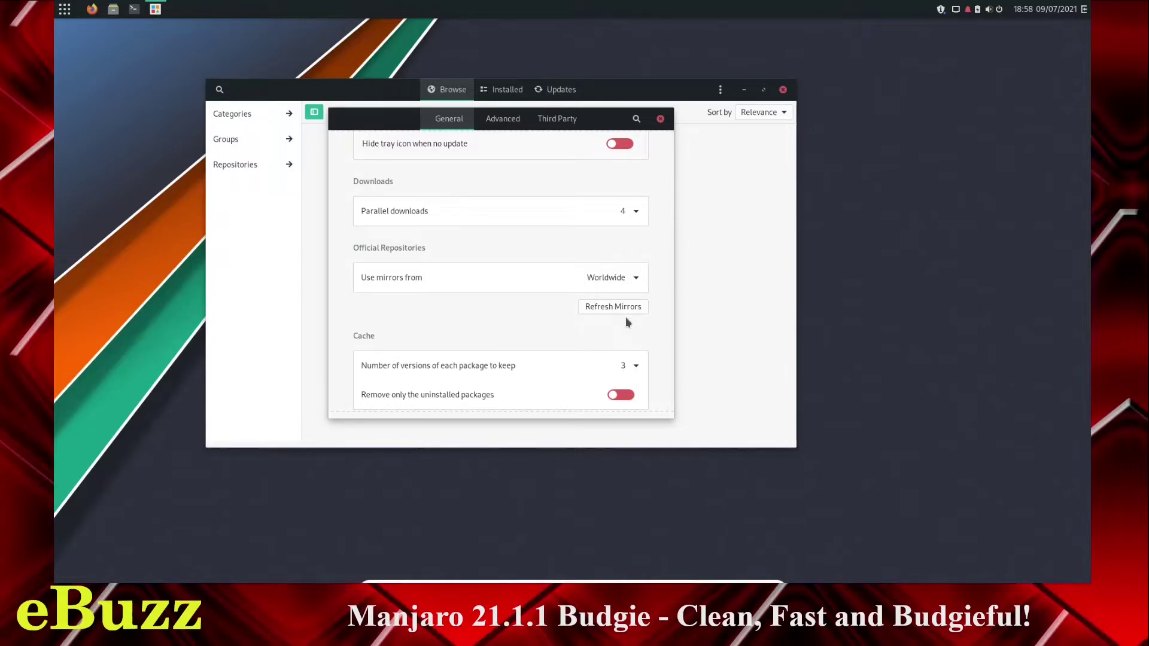
left_click(502, 119)
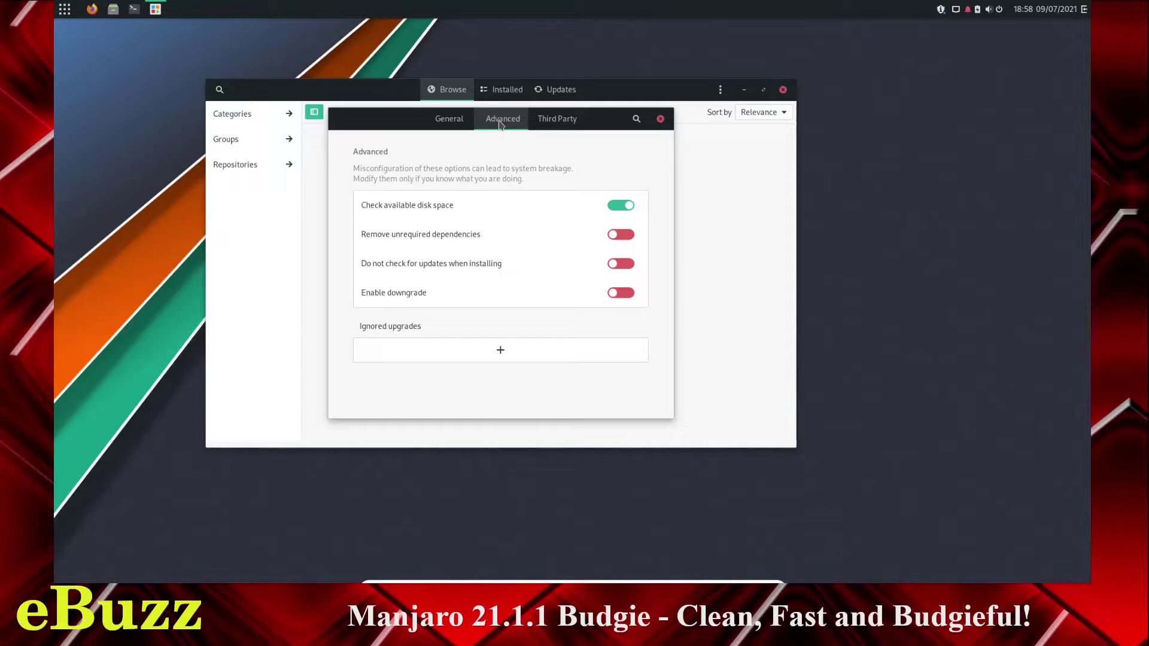
left_click(557, 119)
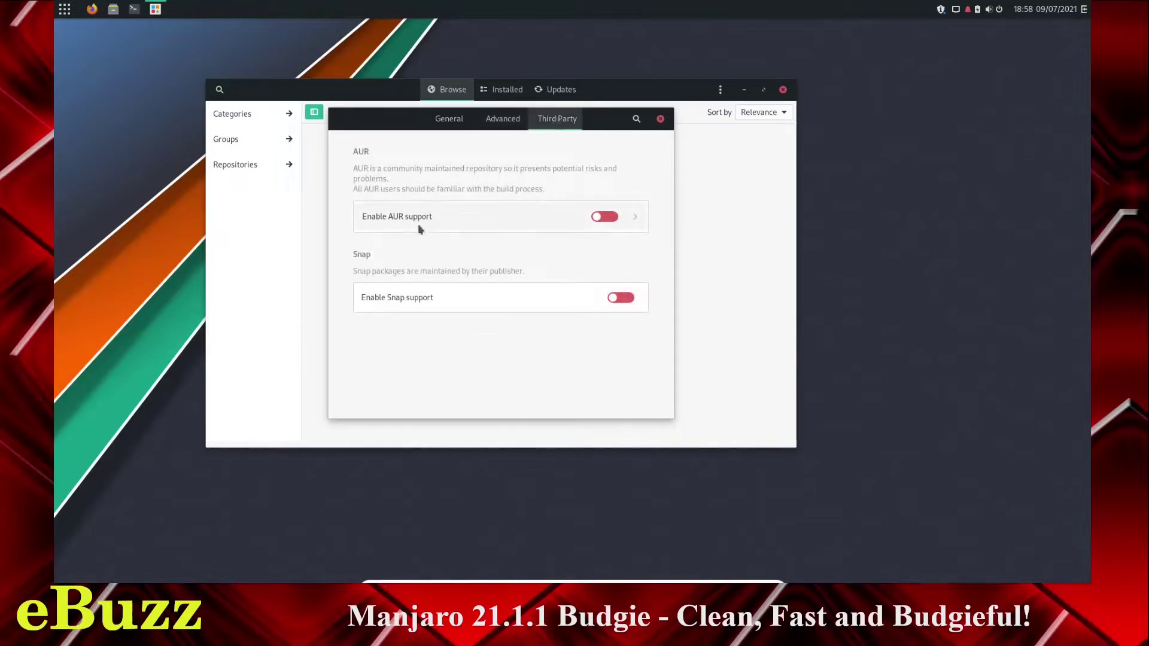
left_click(616, 219)
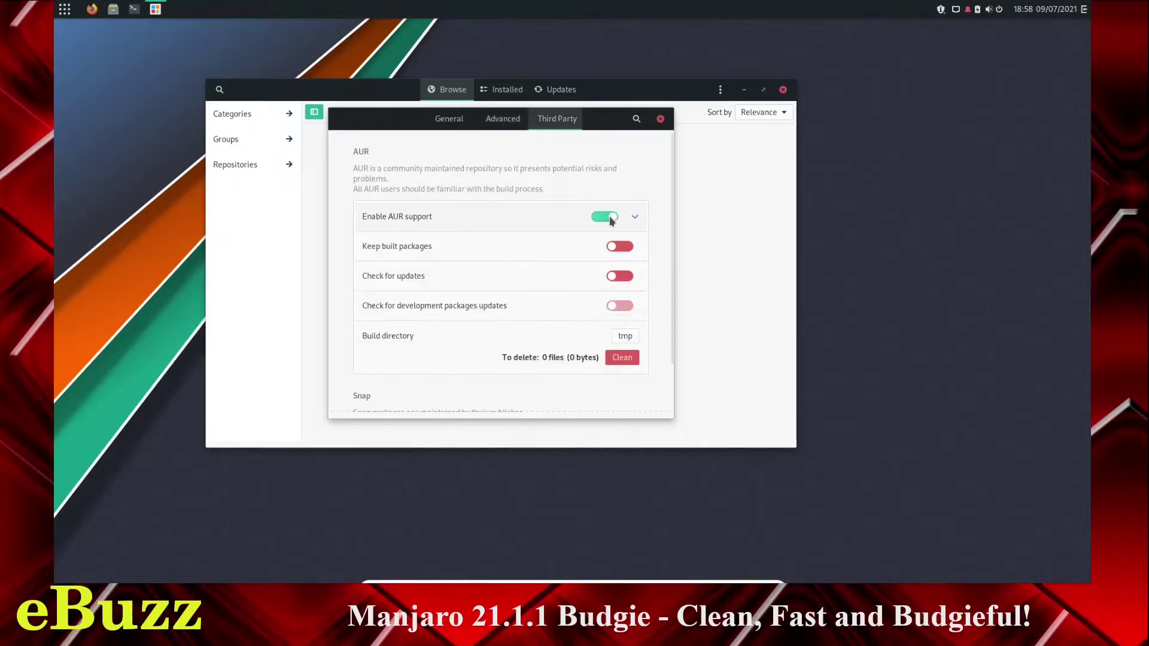
scroll(538, 252, "down", 2)
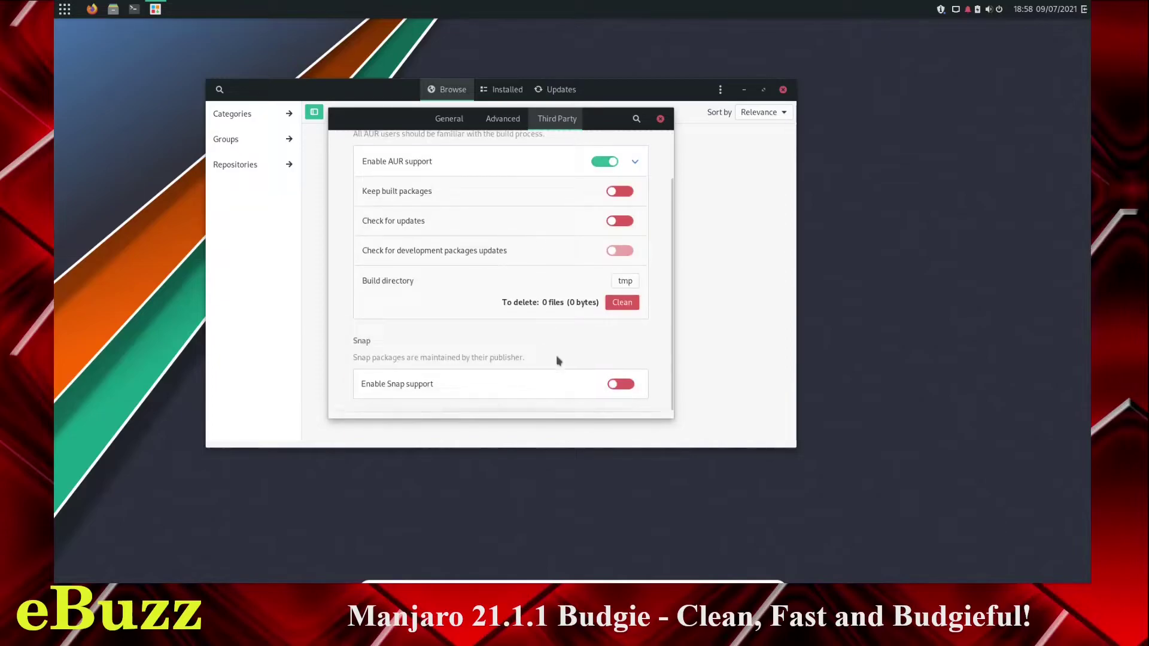
left_click(446, 122)
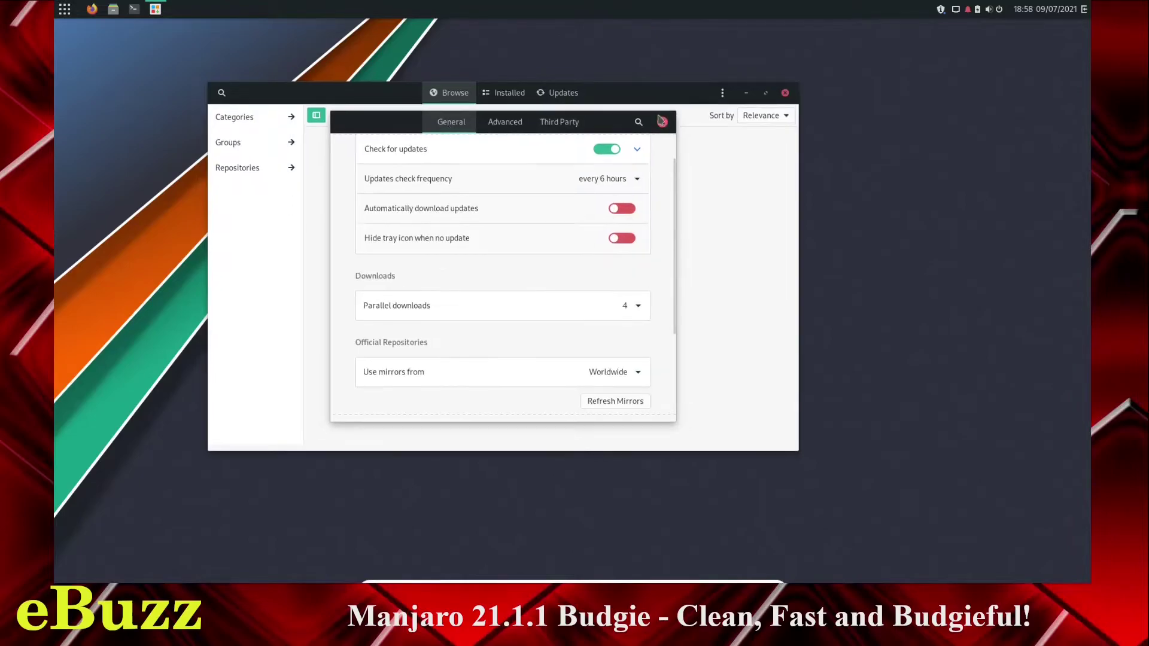
Close Preferences and start a package search restricted to AUR.
left_click(660, 119)
left_click(223, 94)
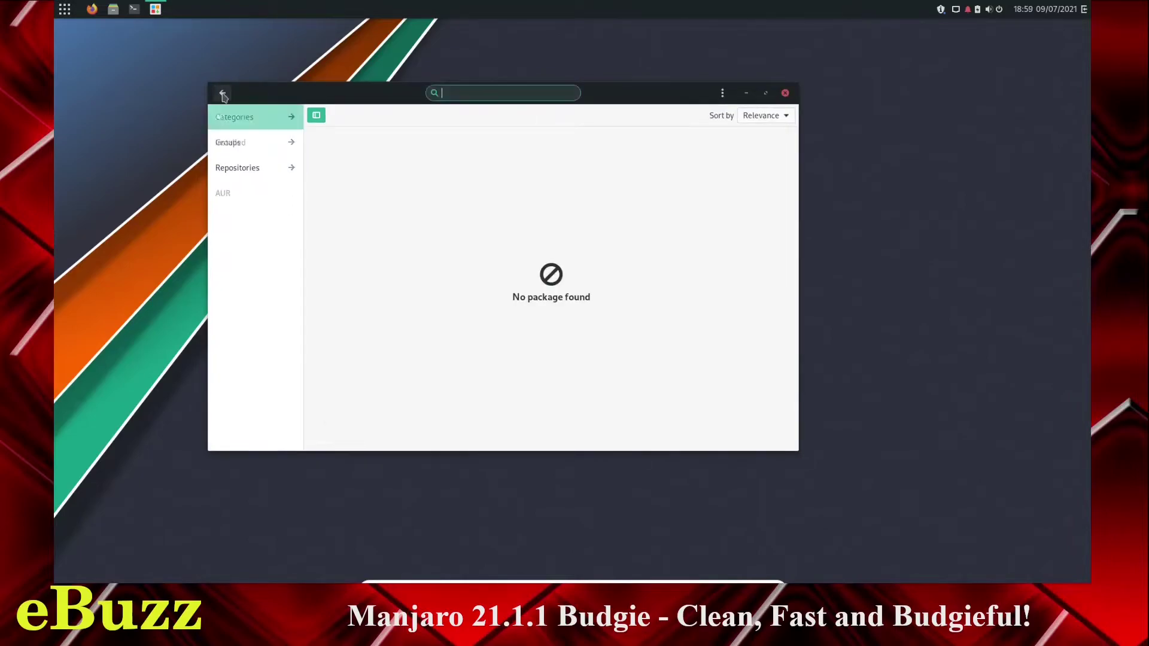
left_click(223, 195)
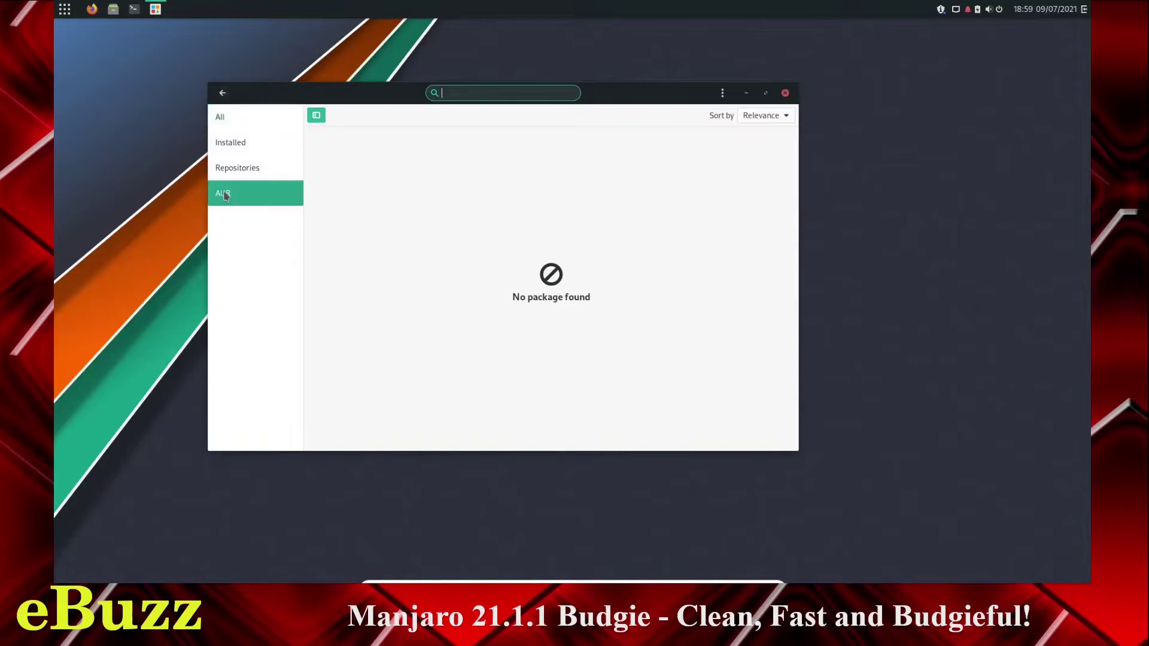
Confirm in Preferences > Third Party that AUR support is still enabled, then close Preferences.
left_click(723, 93)
left_click(718, 178)
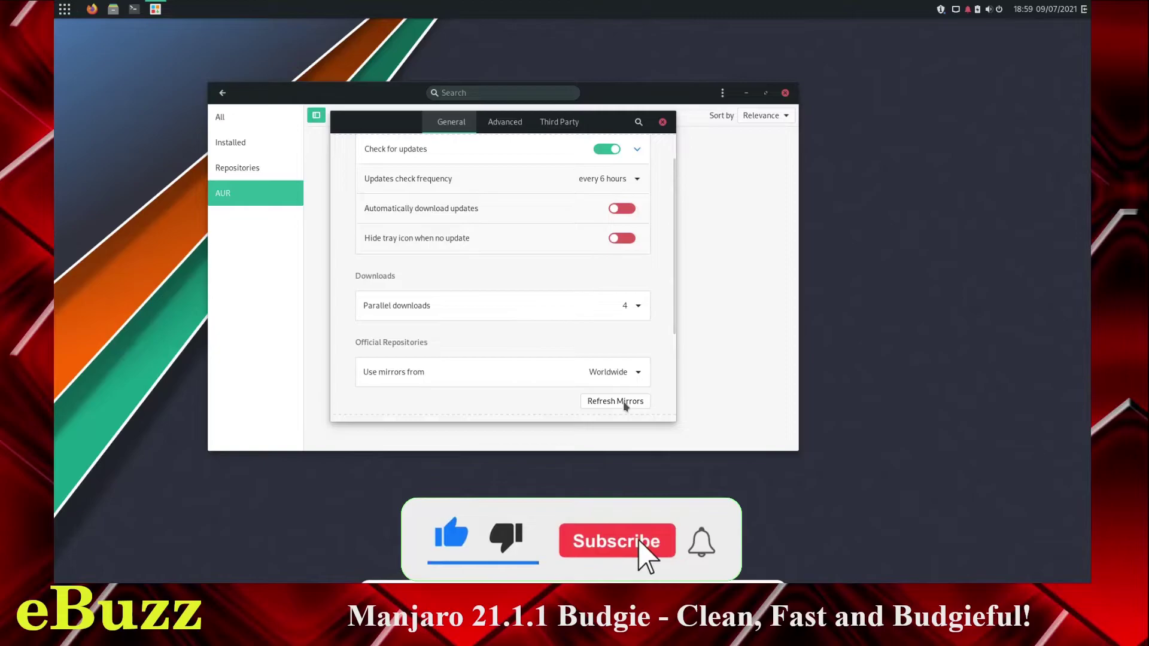
left_click(559, 121)
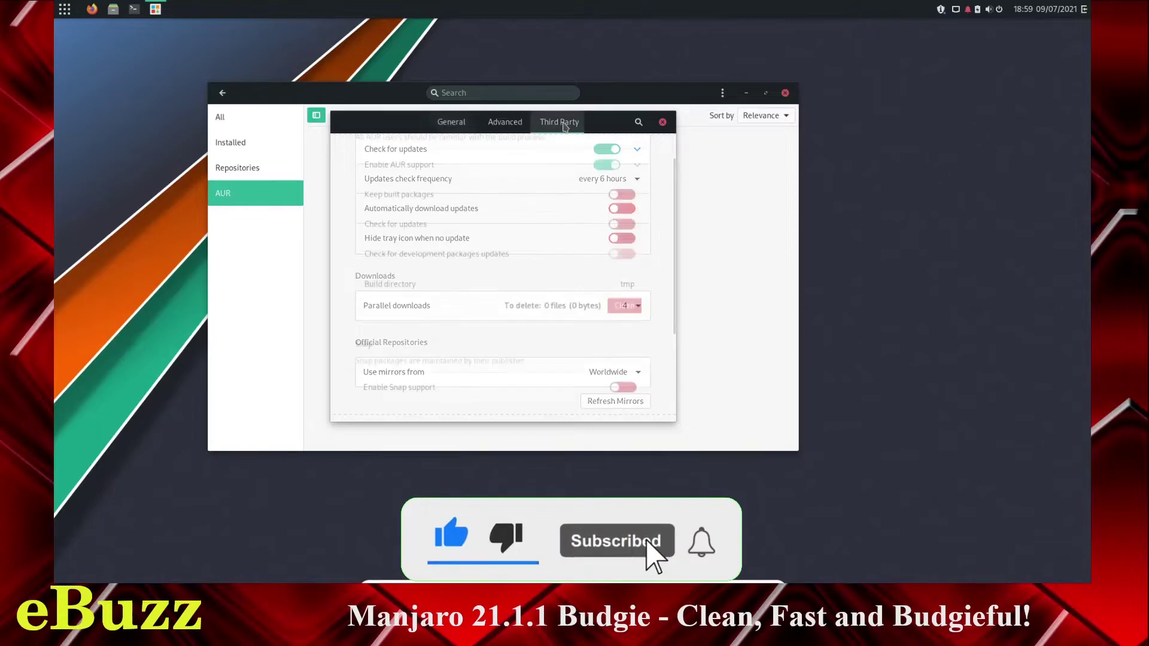
left_click(663, 121)
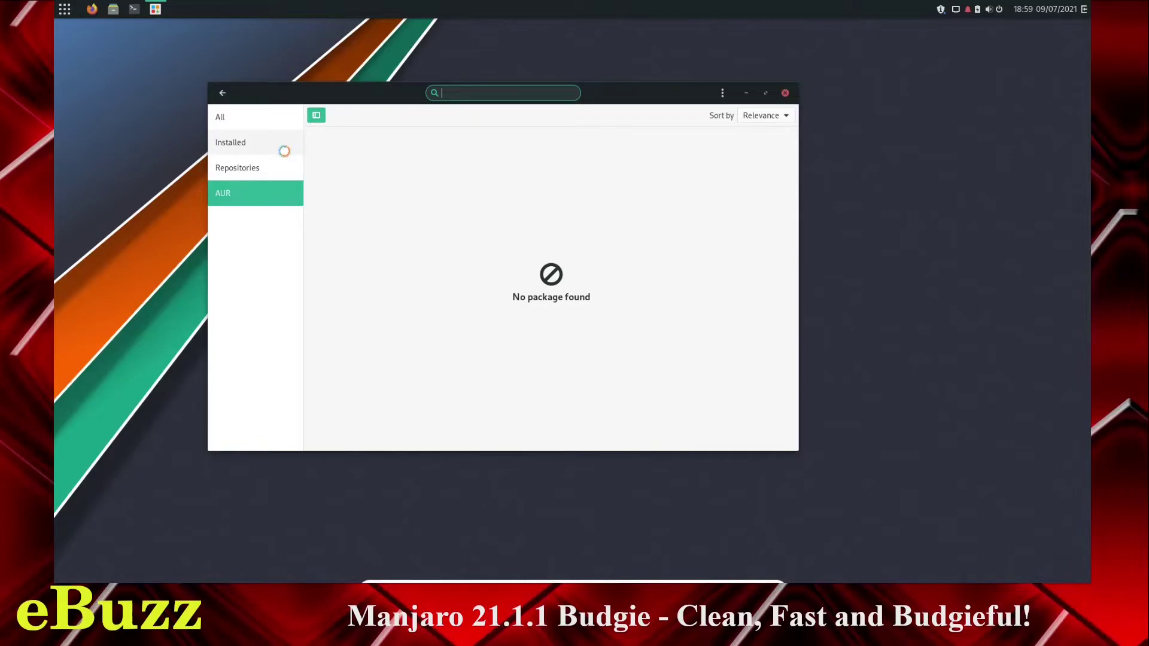
Search AUR for 'ttf-windows', revising the term from 'ttf-microsoft'.
type("ttf-microsoft")
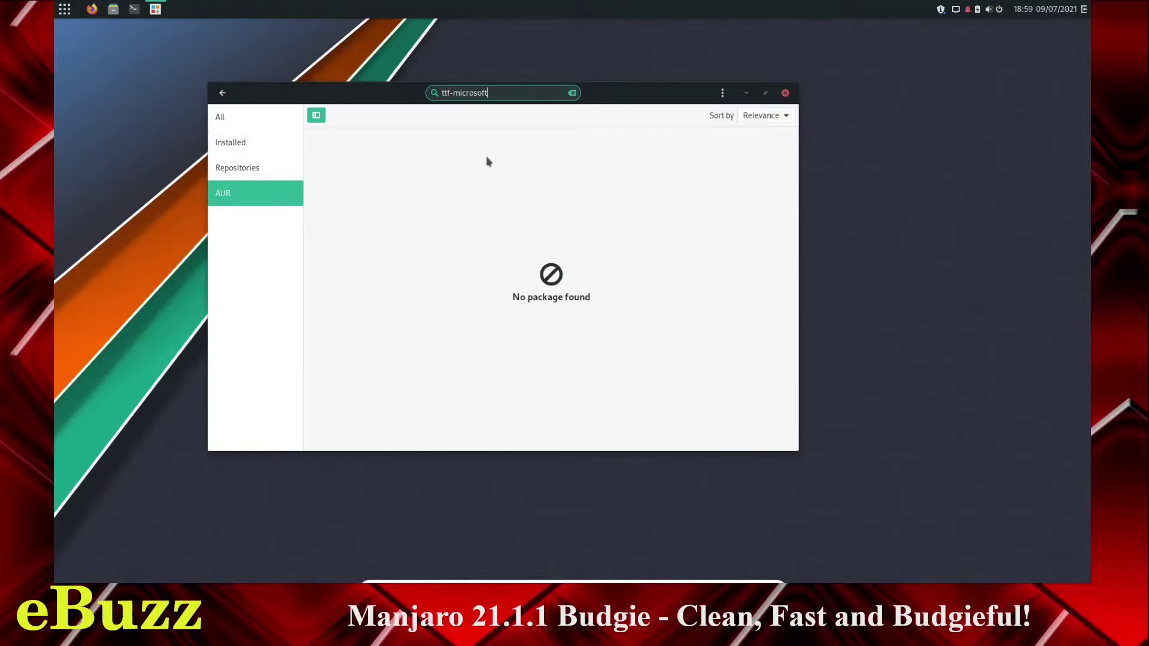
key("BackSpace")
key("BackSpace")
key("BackSpace")
key("BackSpace")
key("BackSpace")
key("BackSpace")
type("windows")
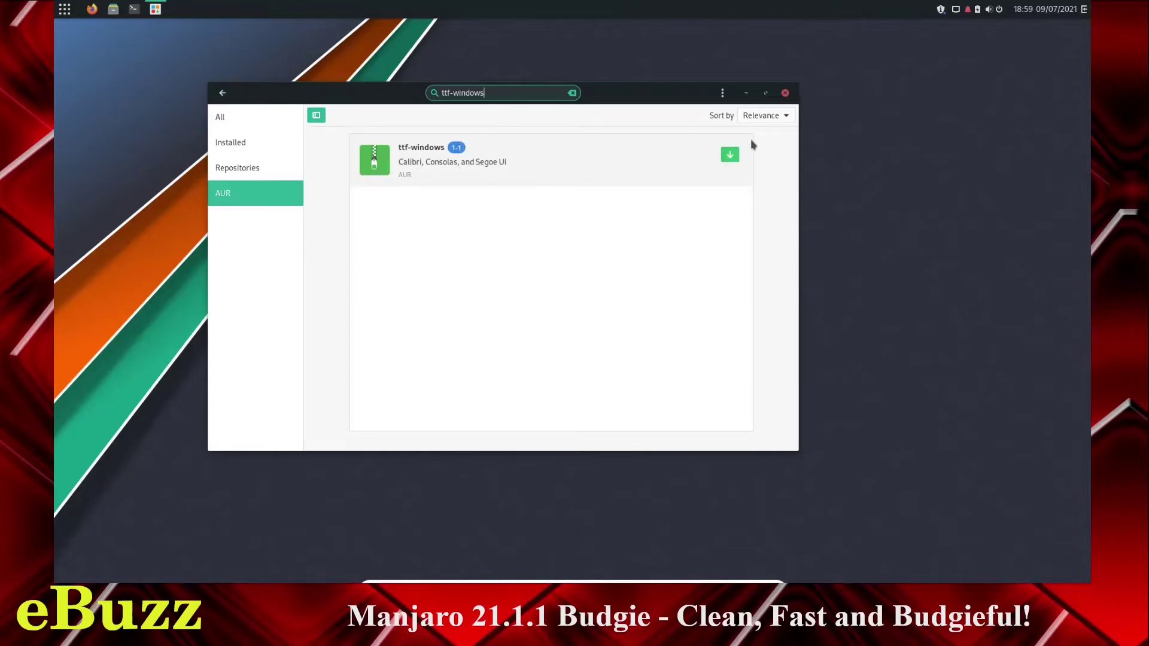
Close Add/Remove Software and create a new ONLYOFFICE text document from the Office menu.
left_click(785, 94)
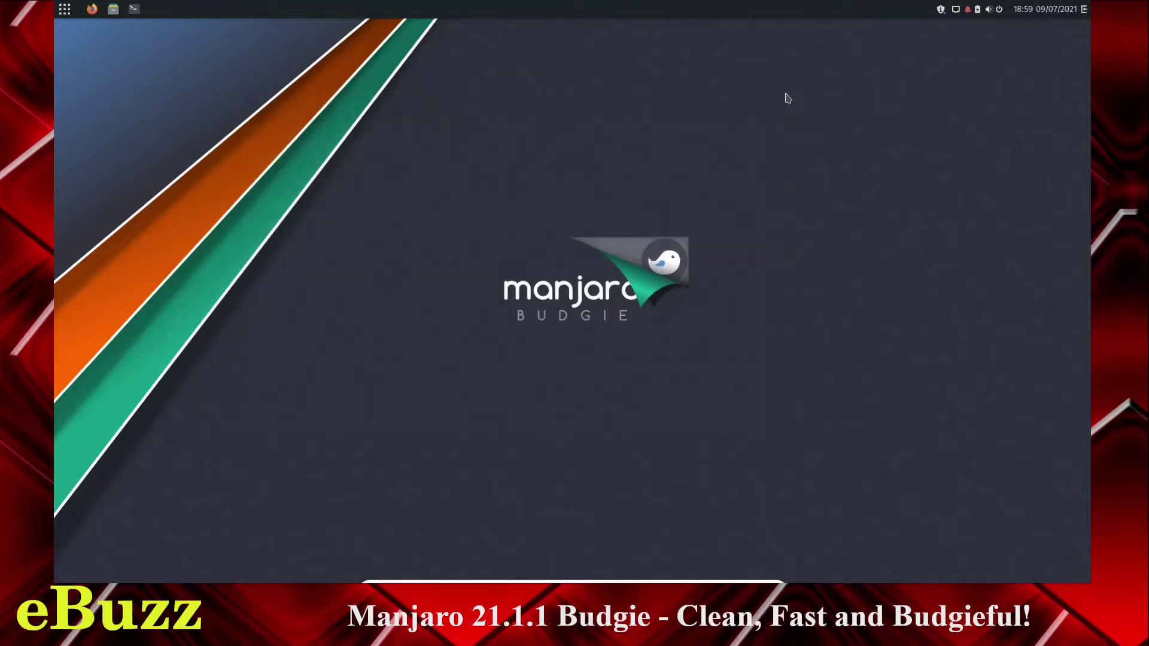
left_click(65, 10)
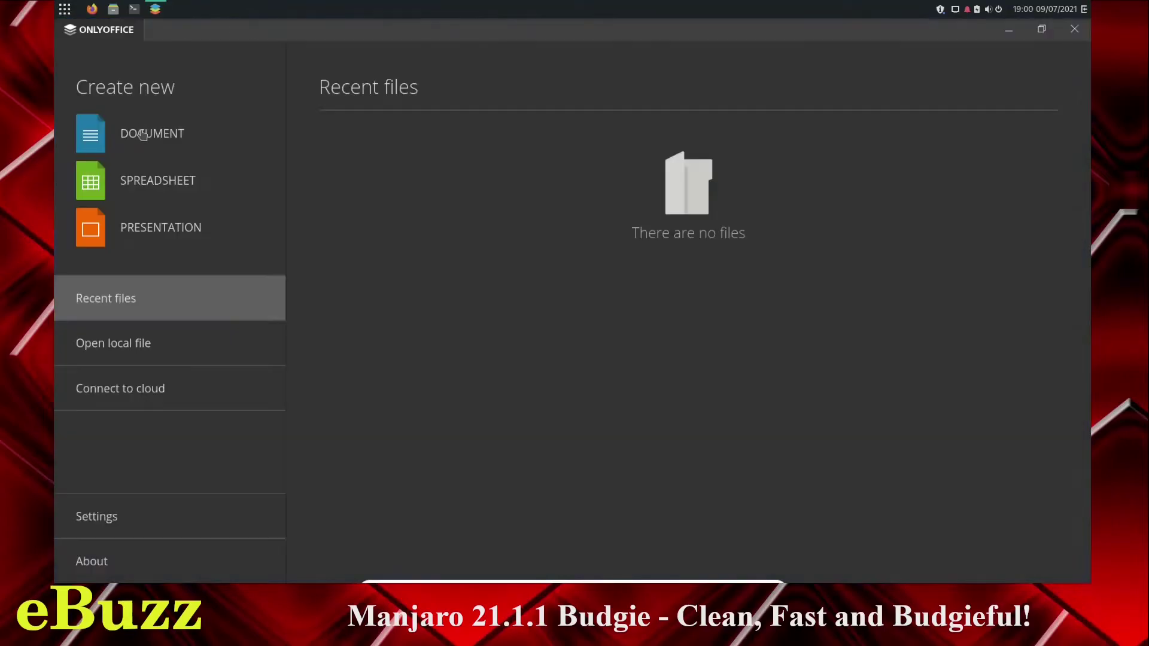
left_click(143, 133)
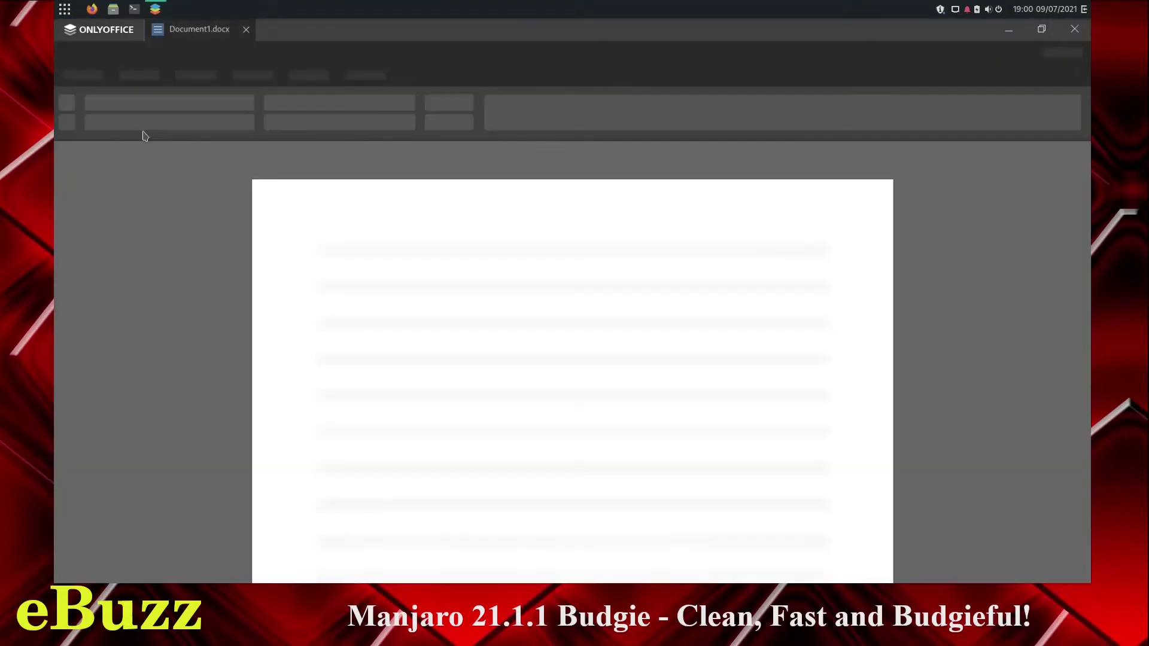
Scroll through the font-name list, leaving Arial as the font.
left_click(158, 104)
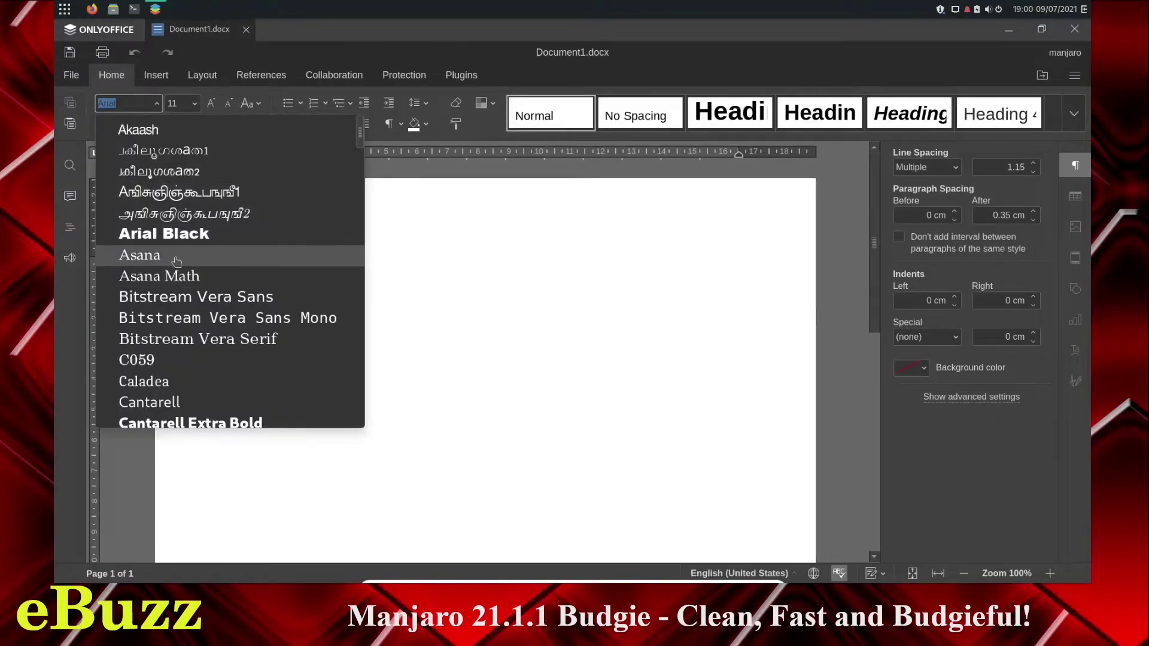
scroll(277, 221, "down", 10)
left_click_drag(359, 203, 416, 13)
scroll(354, 378, "down", 5)
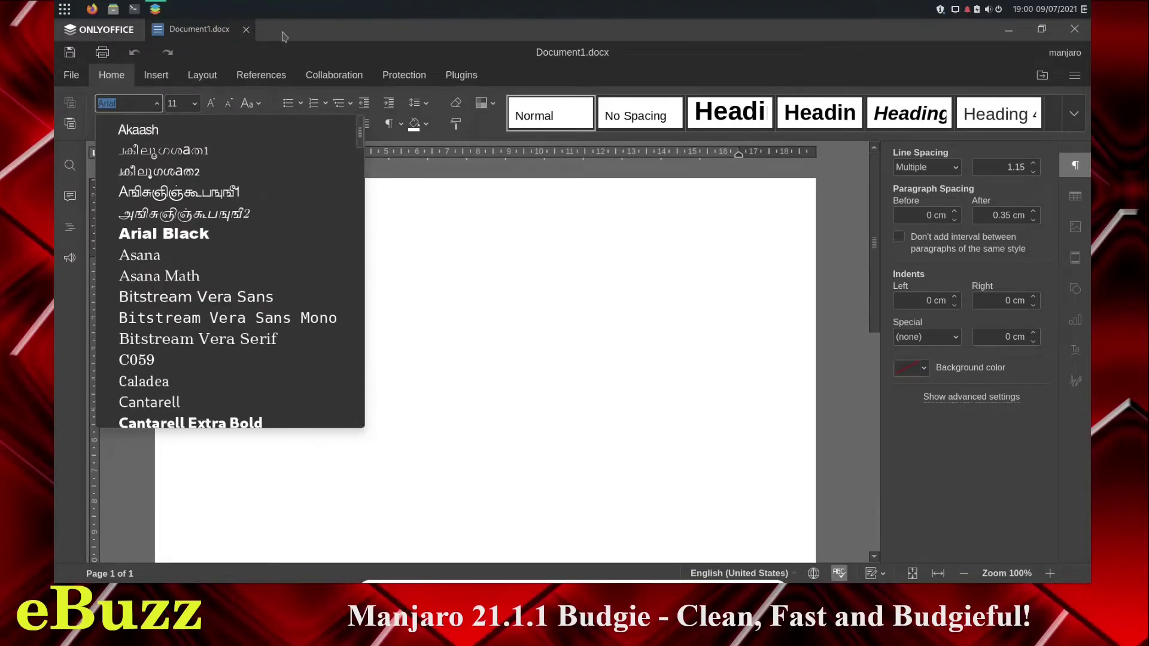
left_click(141, 105)
Close ONLYOFFICE and browse the Programming, Sound & Video, then System Tools menu categories.
left_click(873, 74)
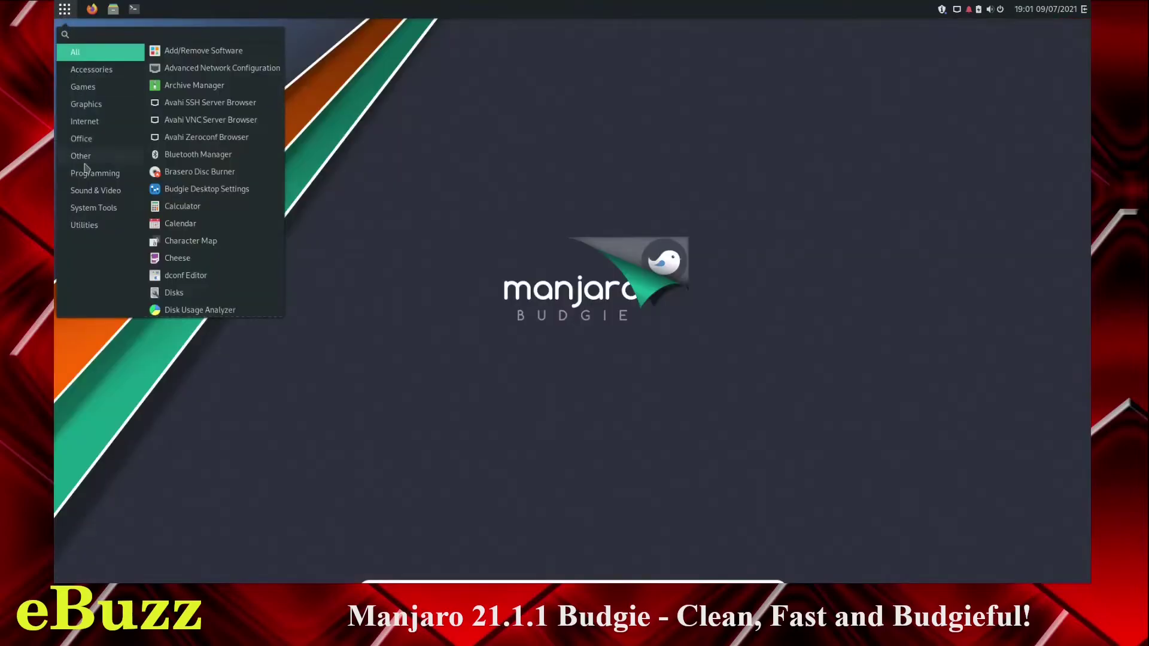
left_click(88, 175)
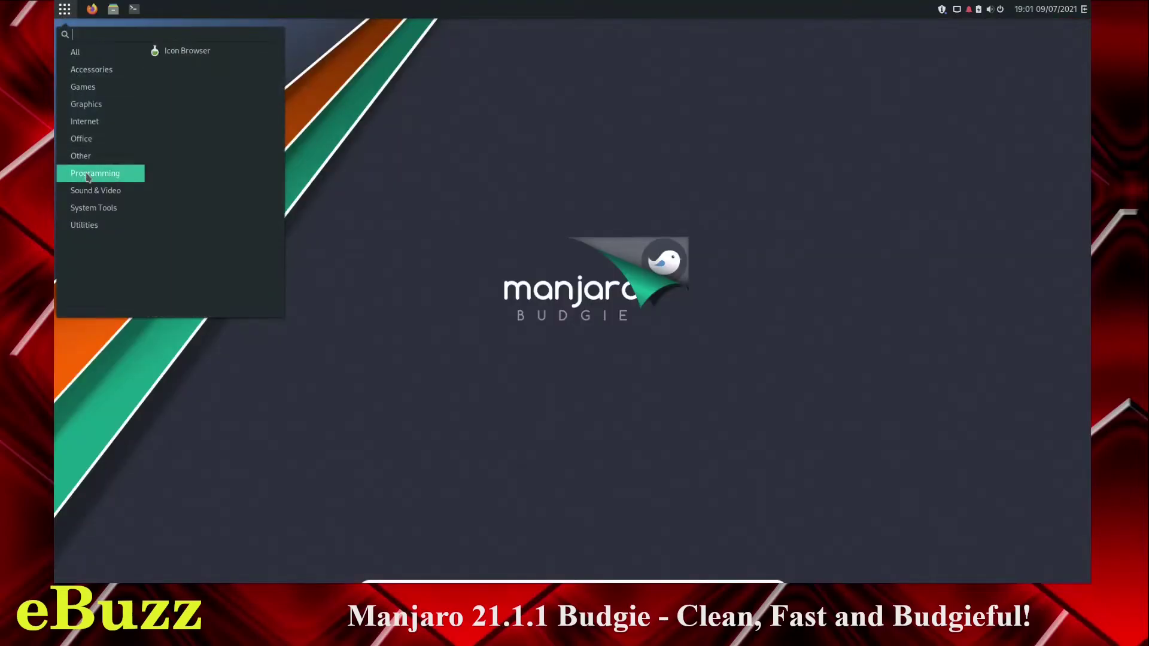
left_click(91, 194)
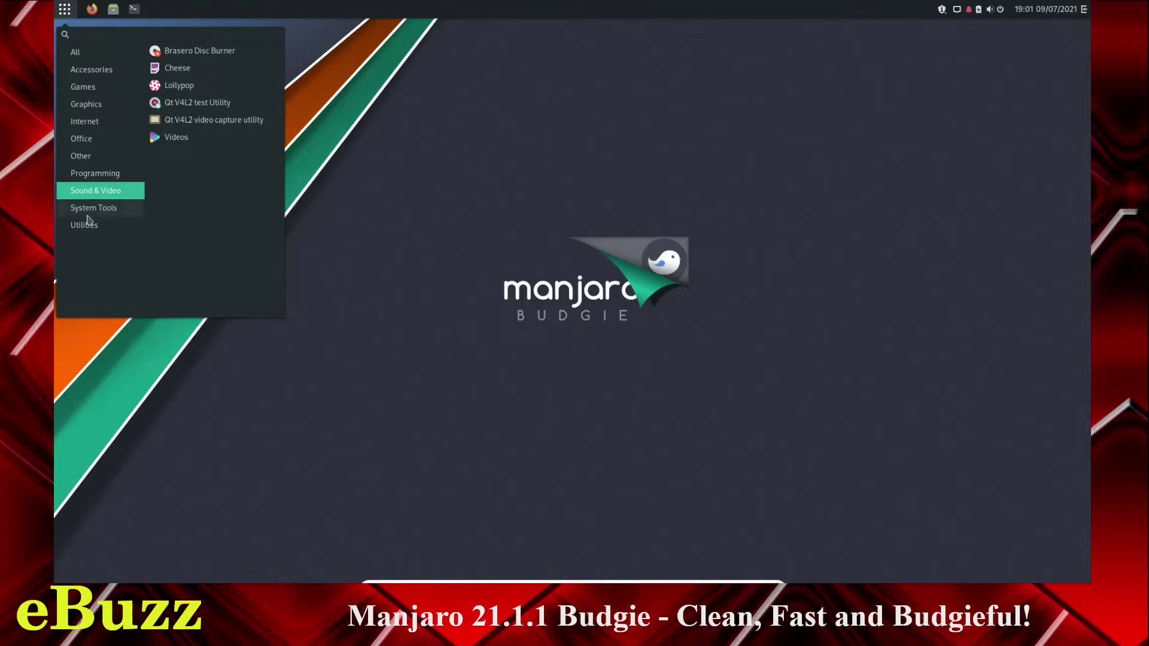
left_click(88, 215)
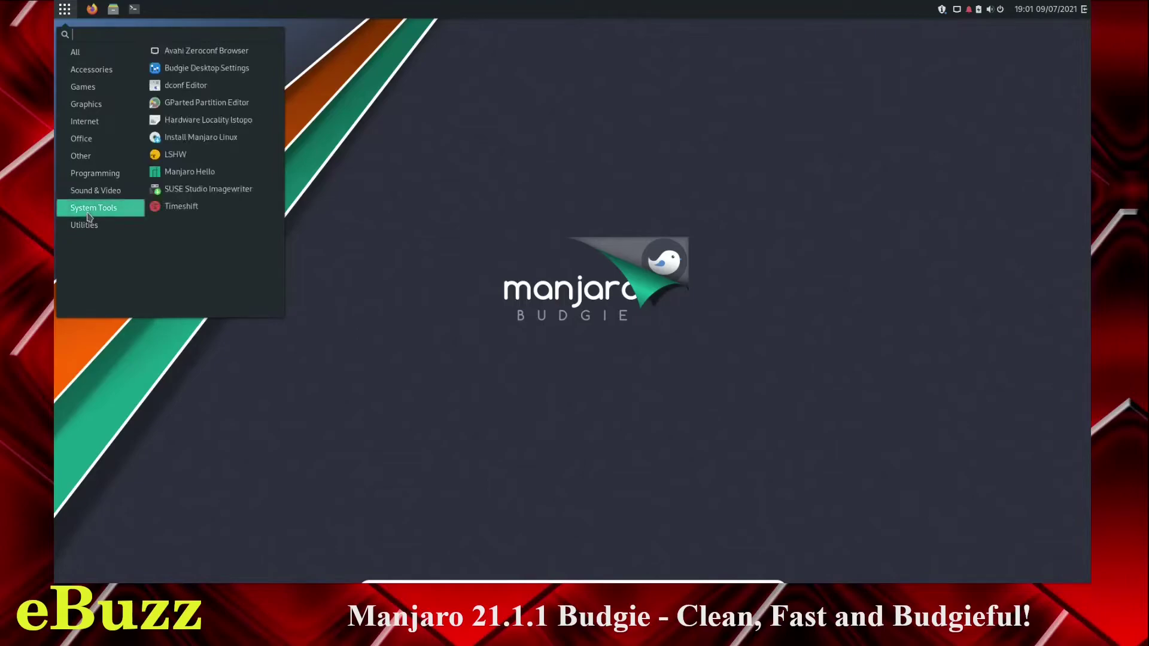
Launch Timeshift and advance its wizard with RSYNC to the Select Snapshot Location step.
left_click(189, 210)
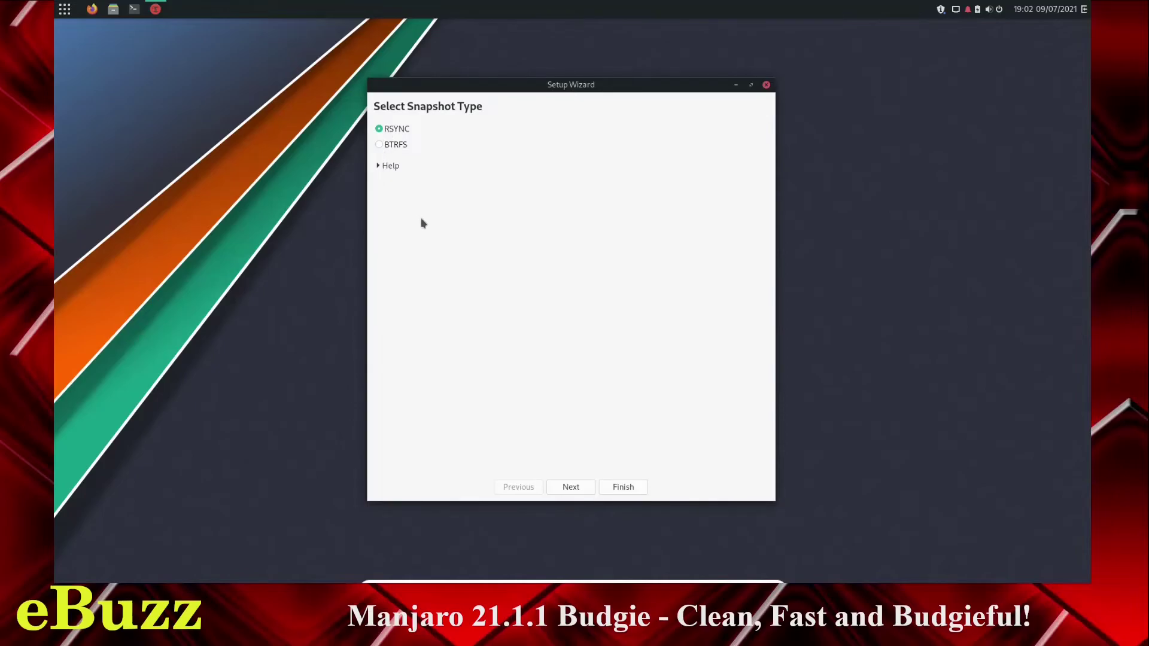
left_click(573, 490)
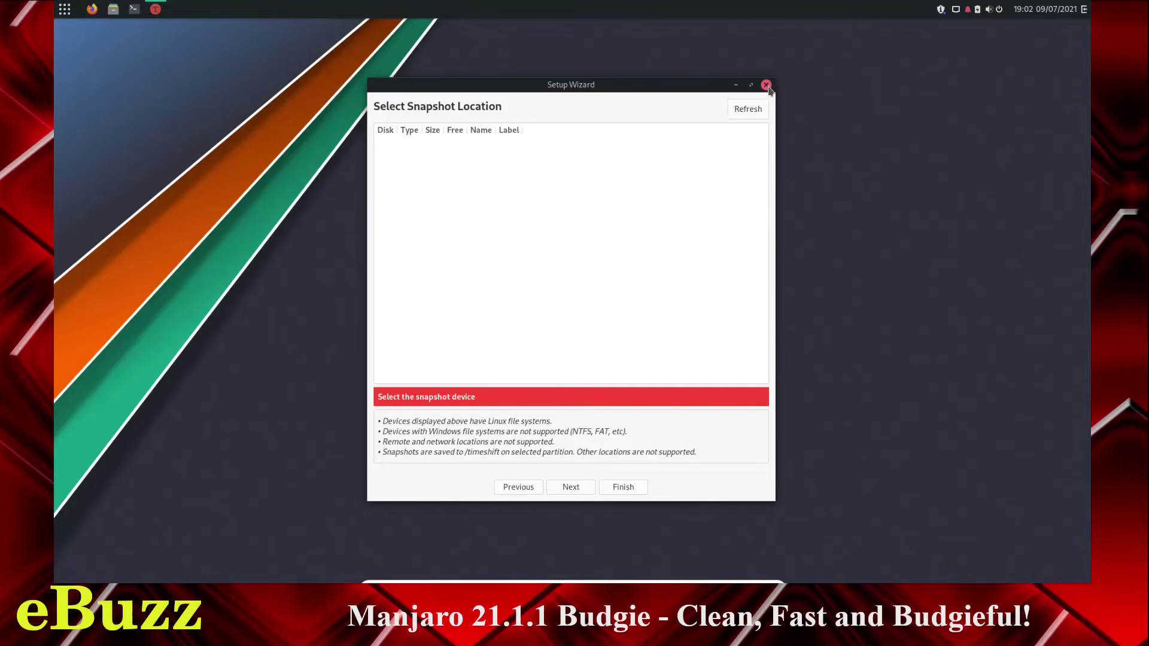
Close Timeshift, open Budgie Desktop Settings, and toggle Desktop Icons on then off again.
left_click(767, 85)
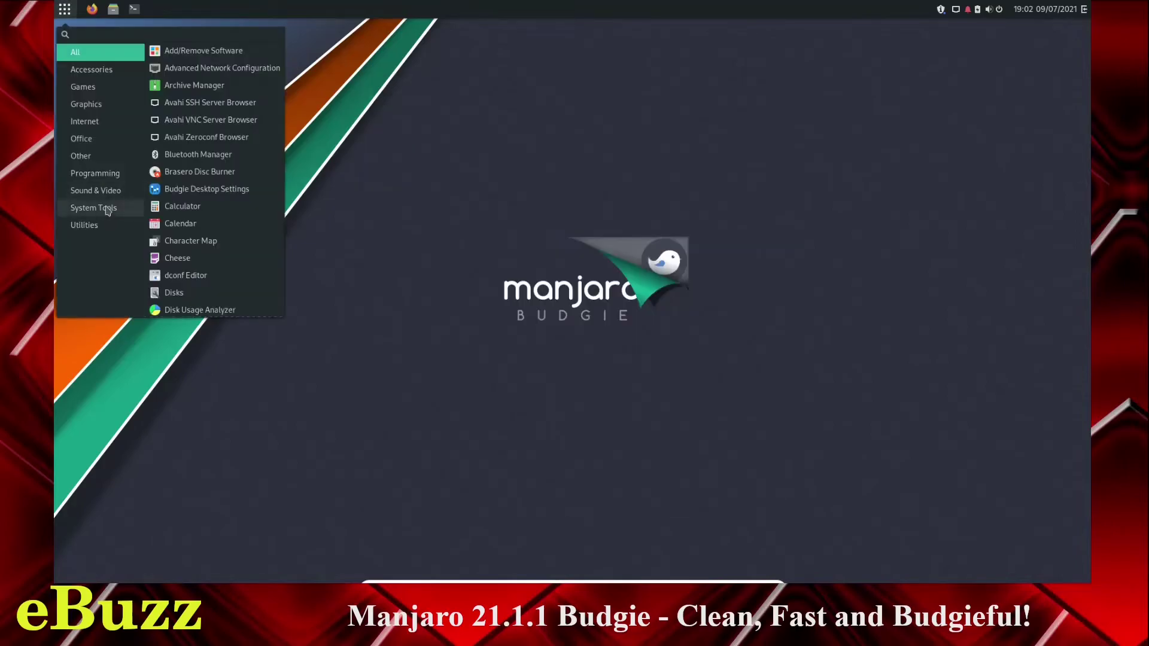
left_click(93, 208)
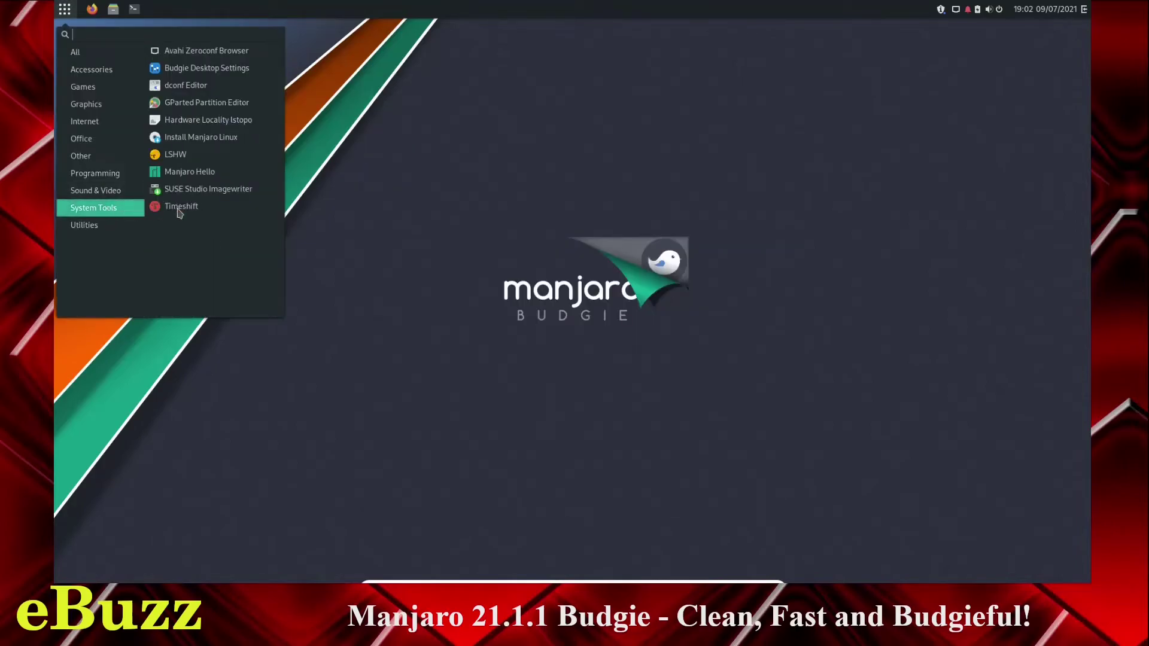
left_click(205, 69)
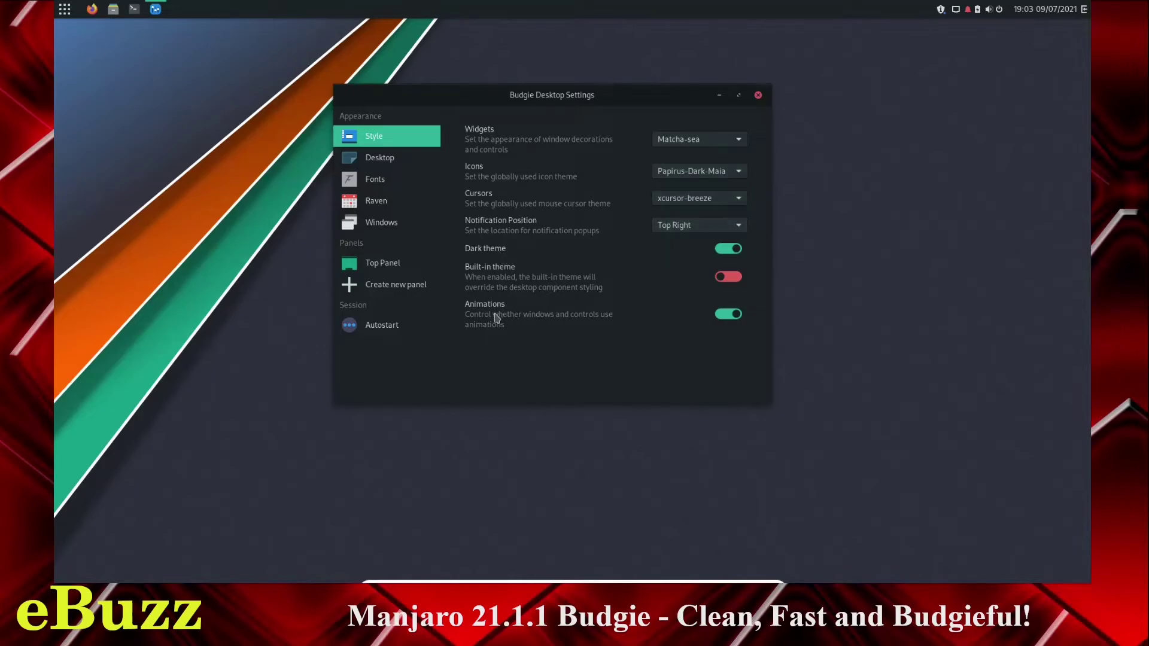
left_click(381, 159)
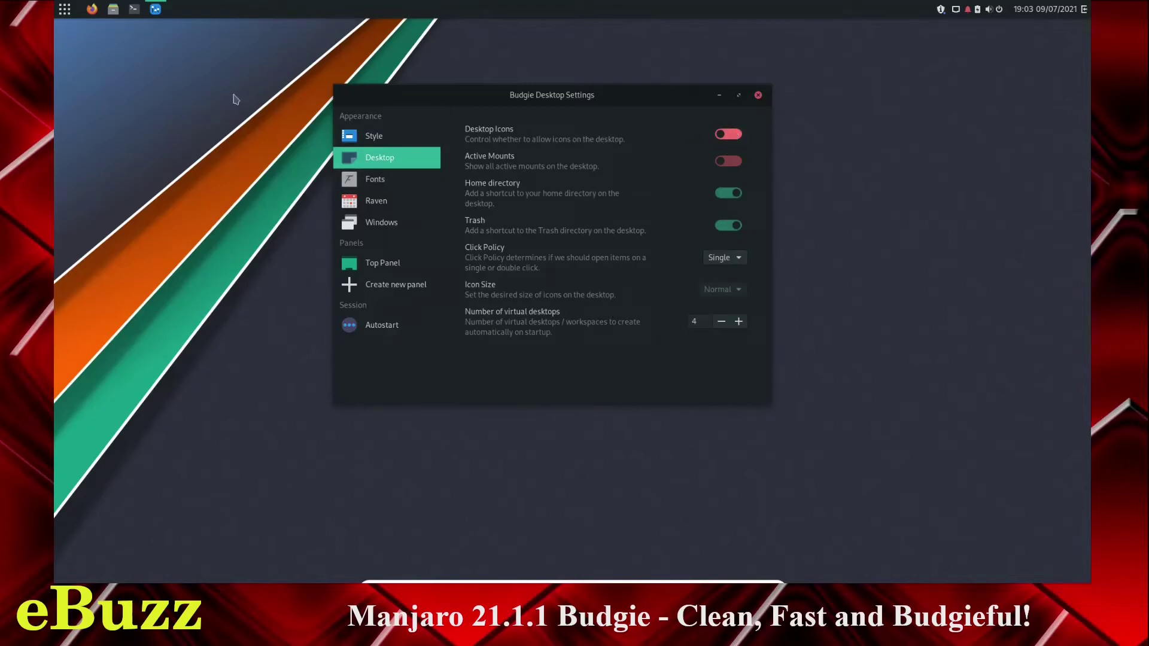
left_click(729, 138)
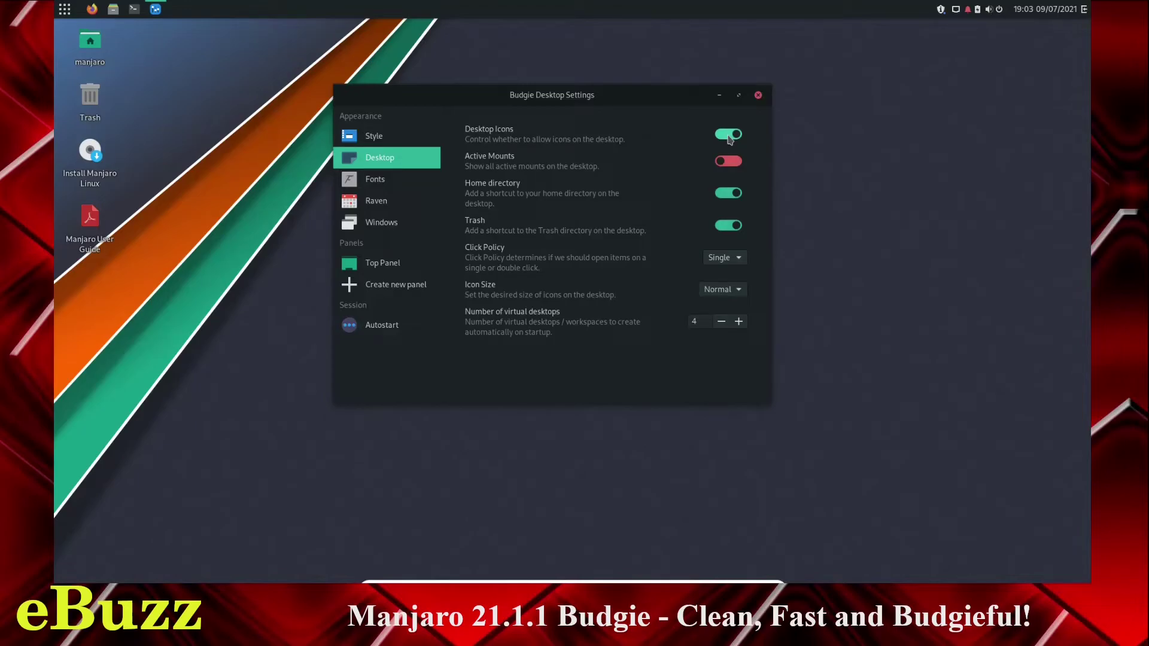
left_click(729, 136)
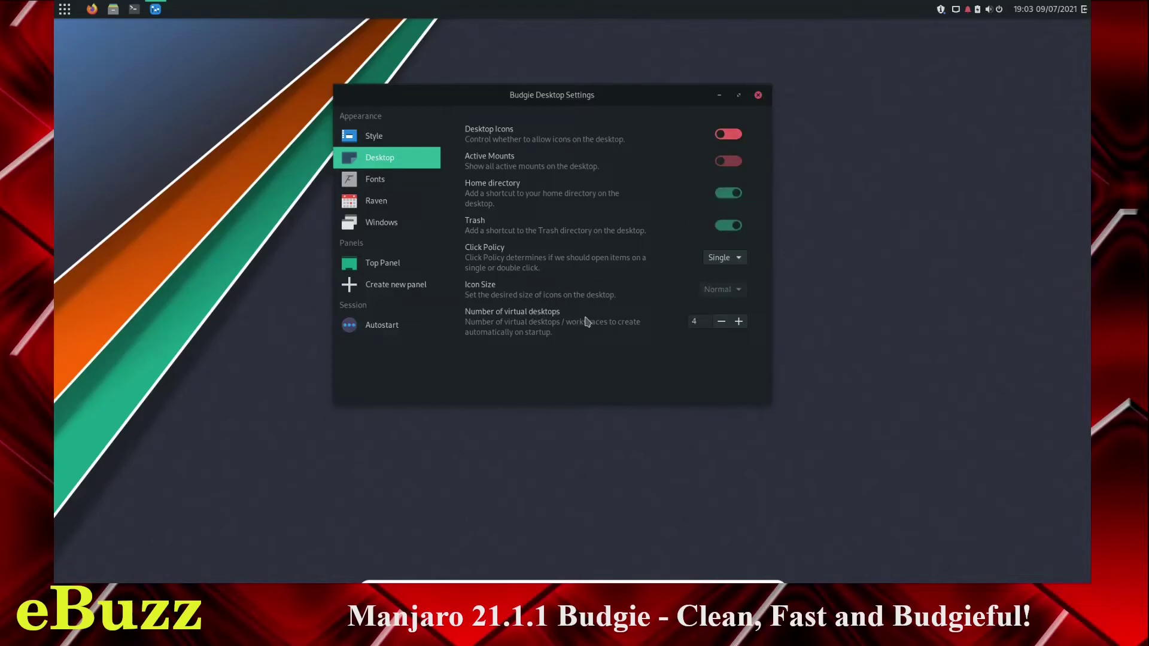
Raise Fonts text scaling from 1.00 to 1.05, then view the Top Panel applets.
left_click(377, 179)
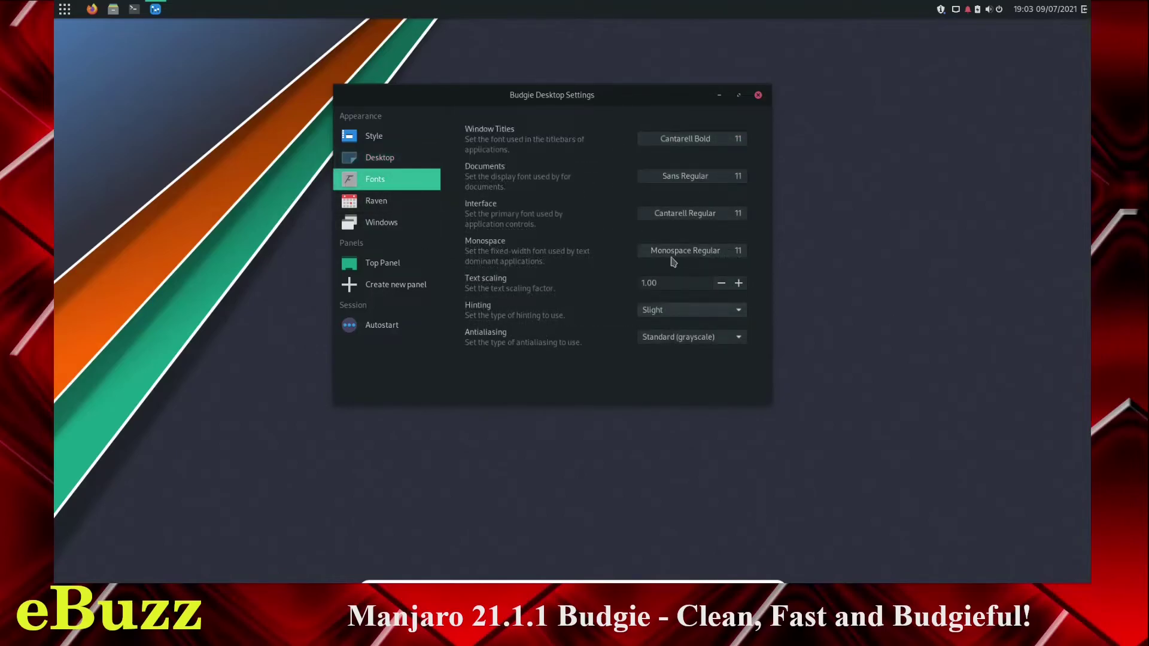
left_click(739, 283)
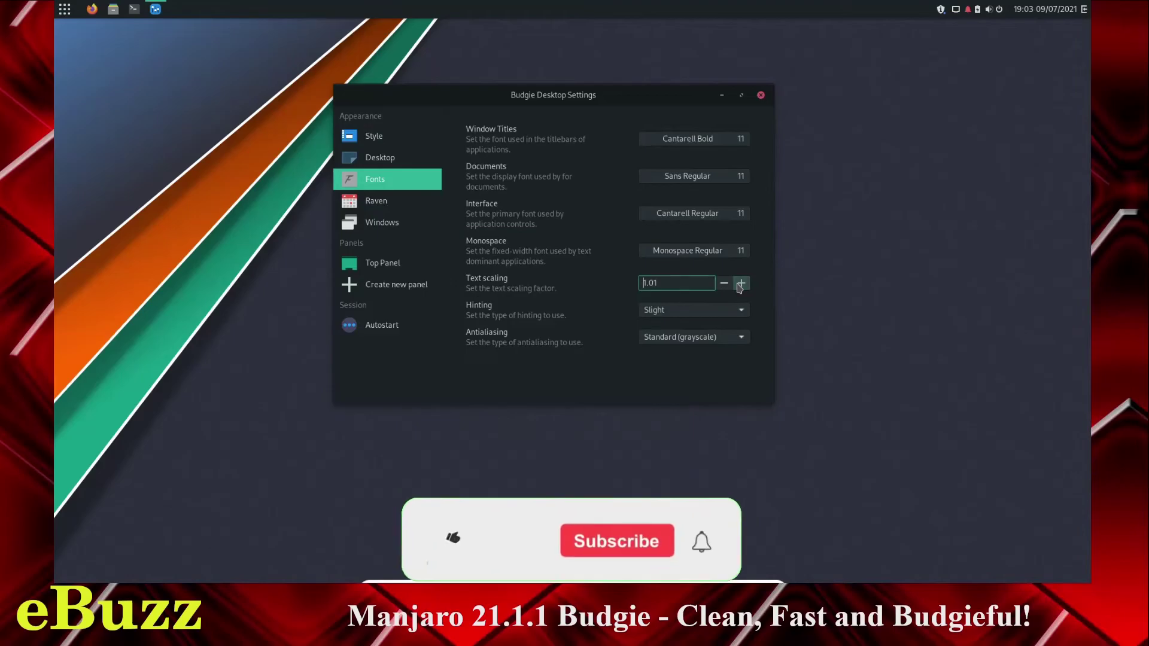
left_click(745, 284)
left_click(749, 284)
left_click(753, 284)
left_click(757, 285)
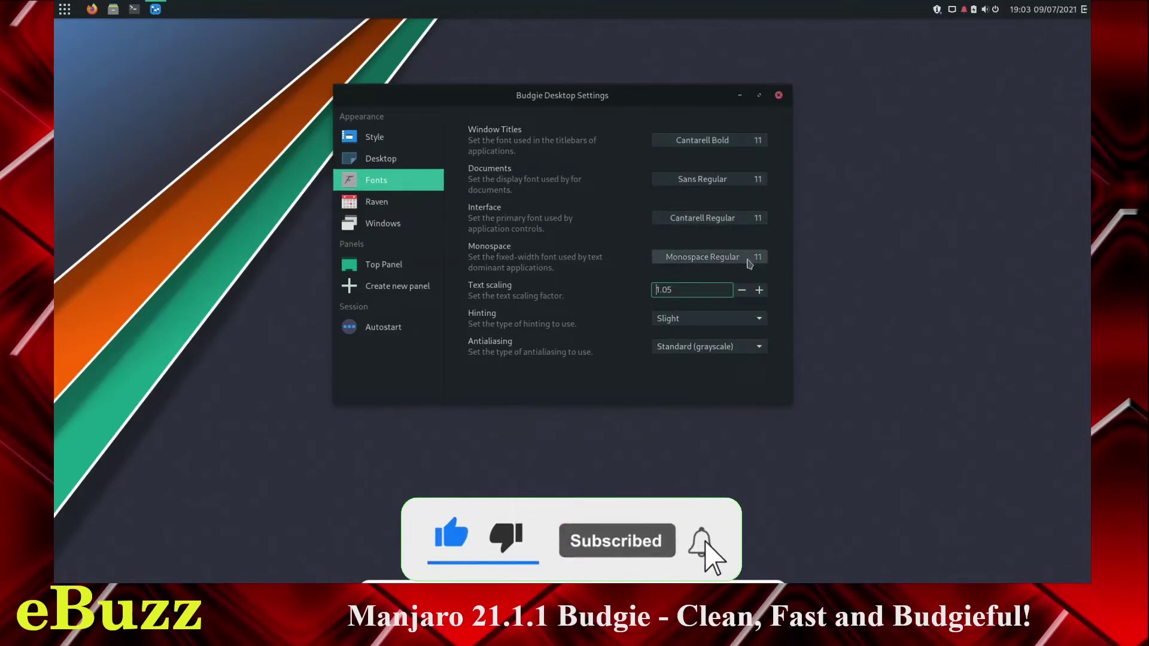
left_click(388, 268)
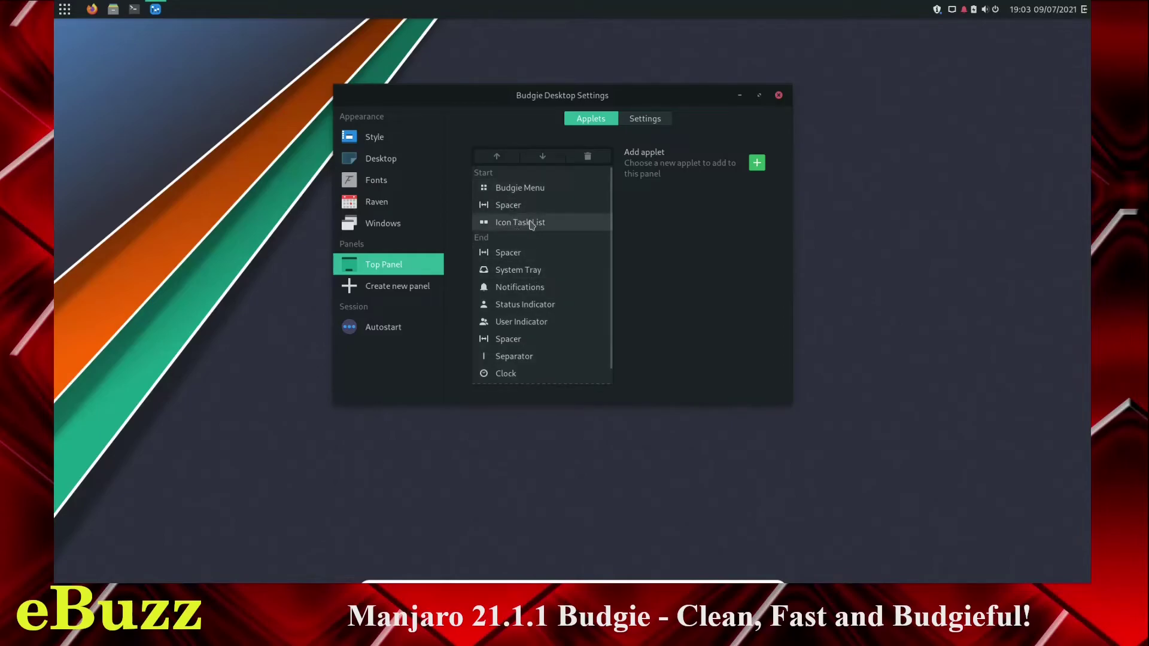
Open Settings via the menu search and choose the light-bulb image as the Background.
left_click(779, 96)
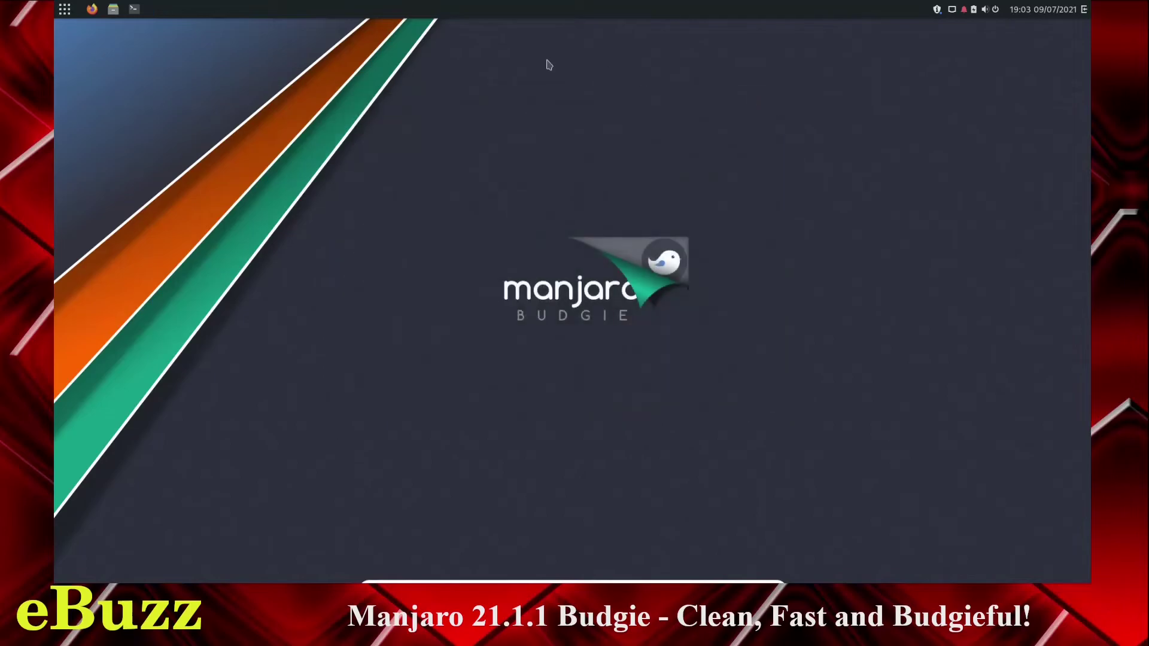
left_click(63, 9)
type("s")
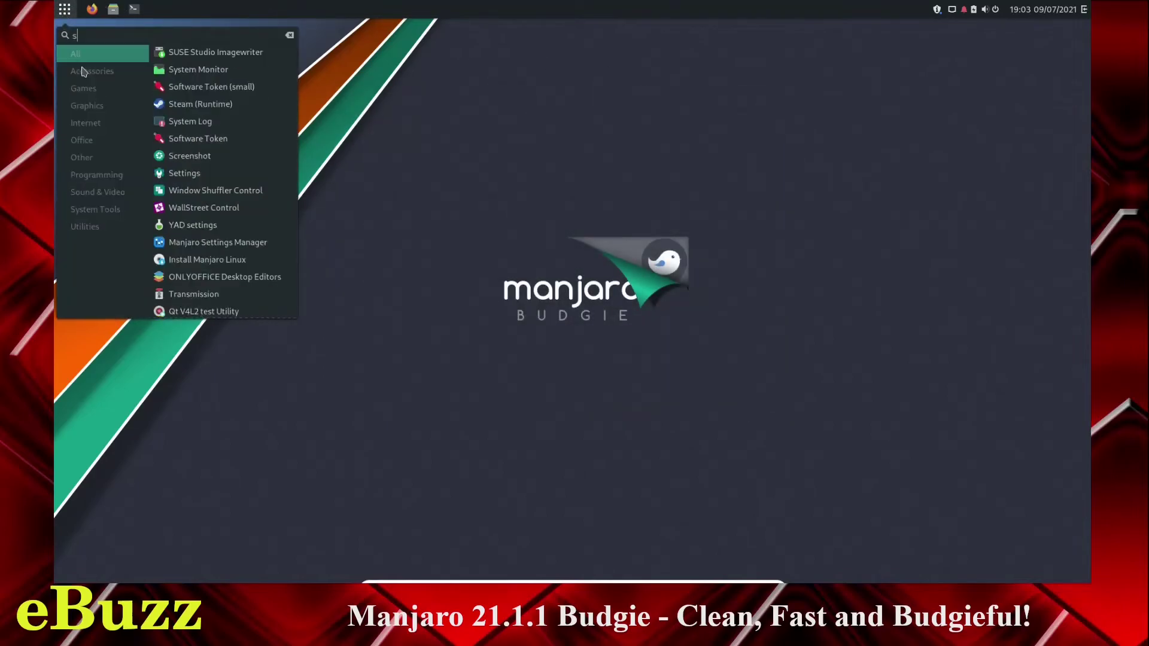
type("ettings")
key("Return")
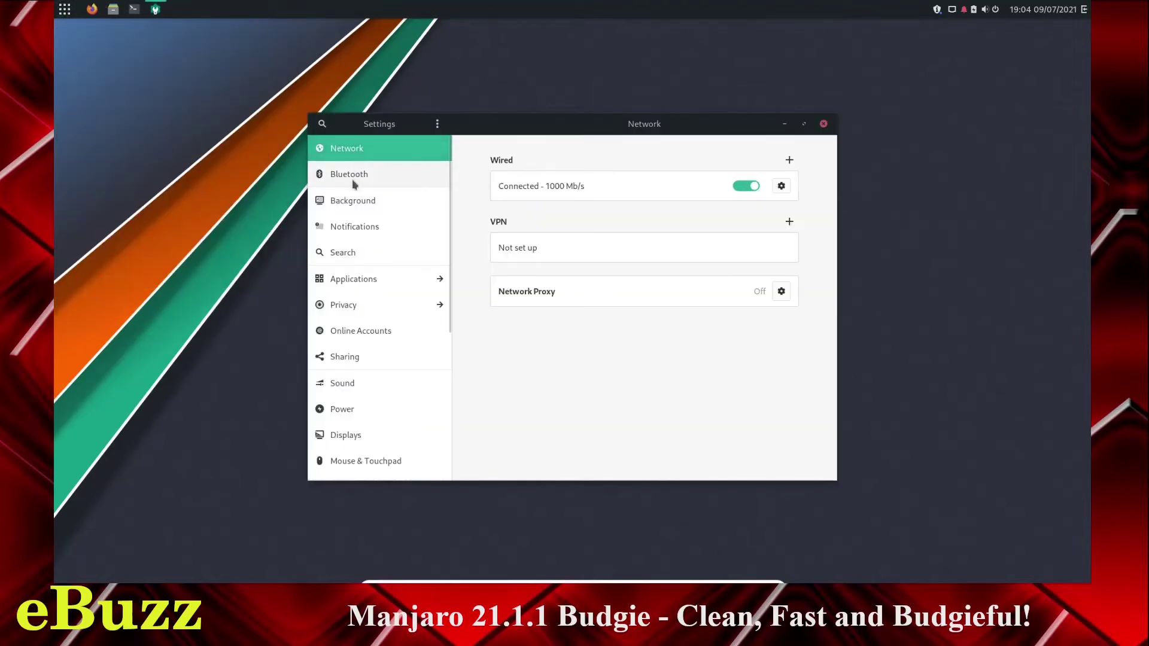
left_click(357, 203)
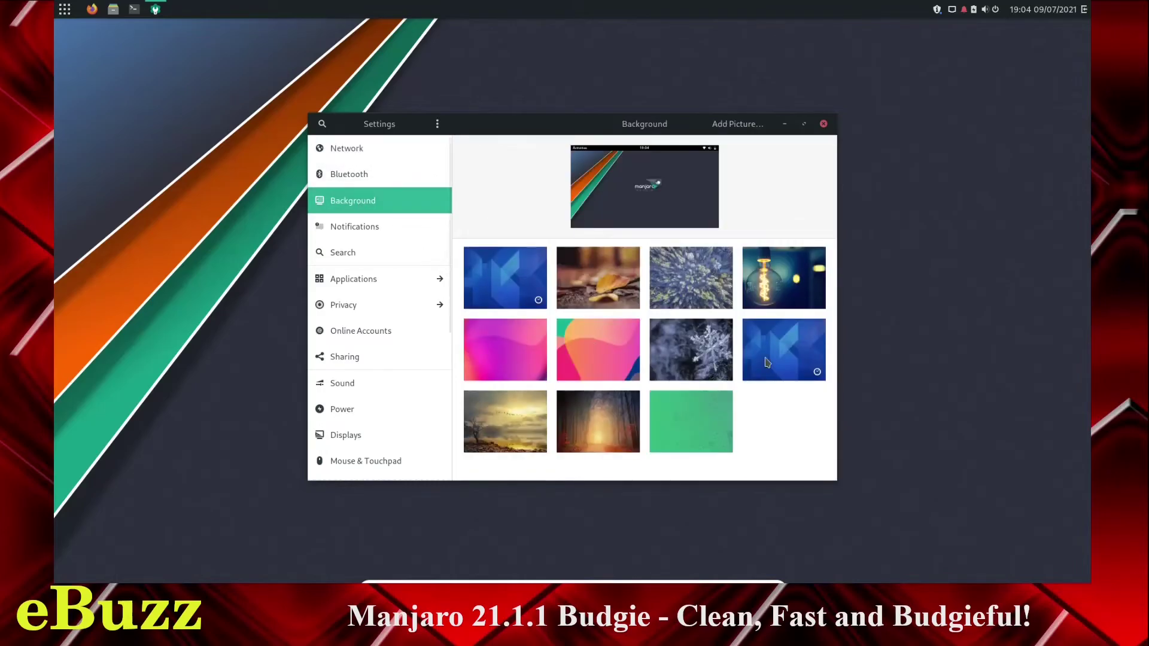
left_click(771, 295)
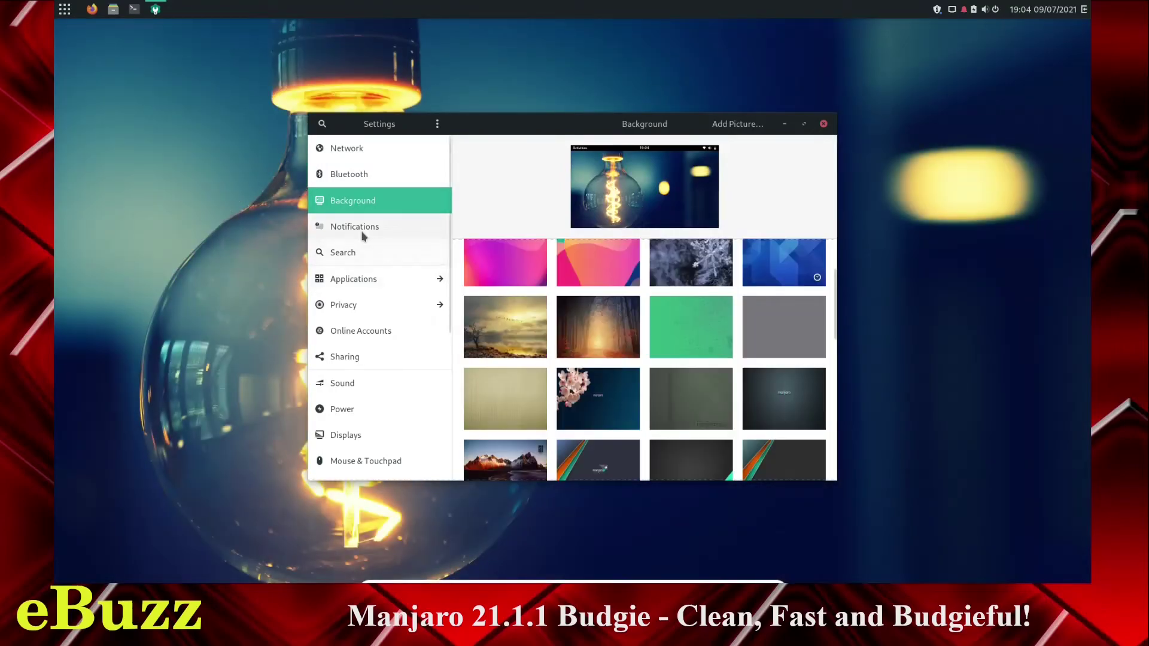
Bring up HexChat's options on the Notifications page.
left_click(362, 237)
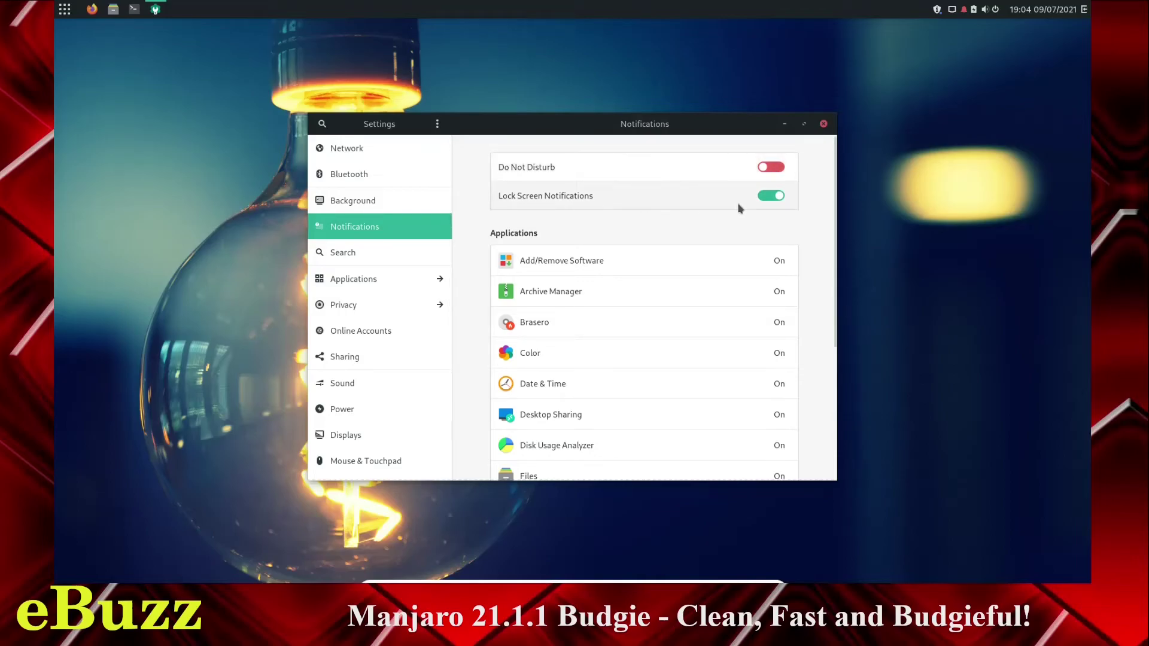
scroll(634, 279, "down", 1)
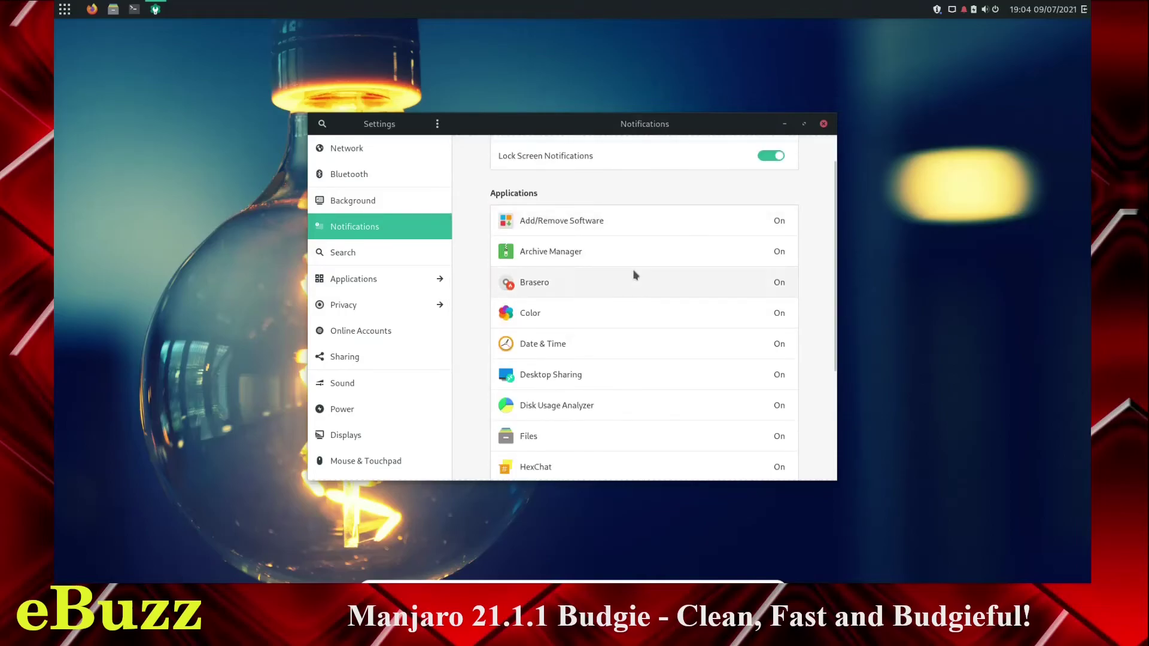
scroll(635, 275, "up", 1)
scroll(634, 275, "down", 2)
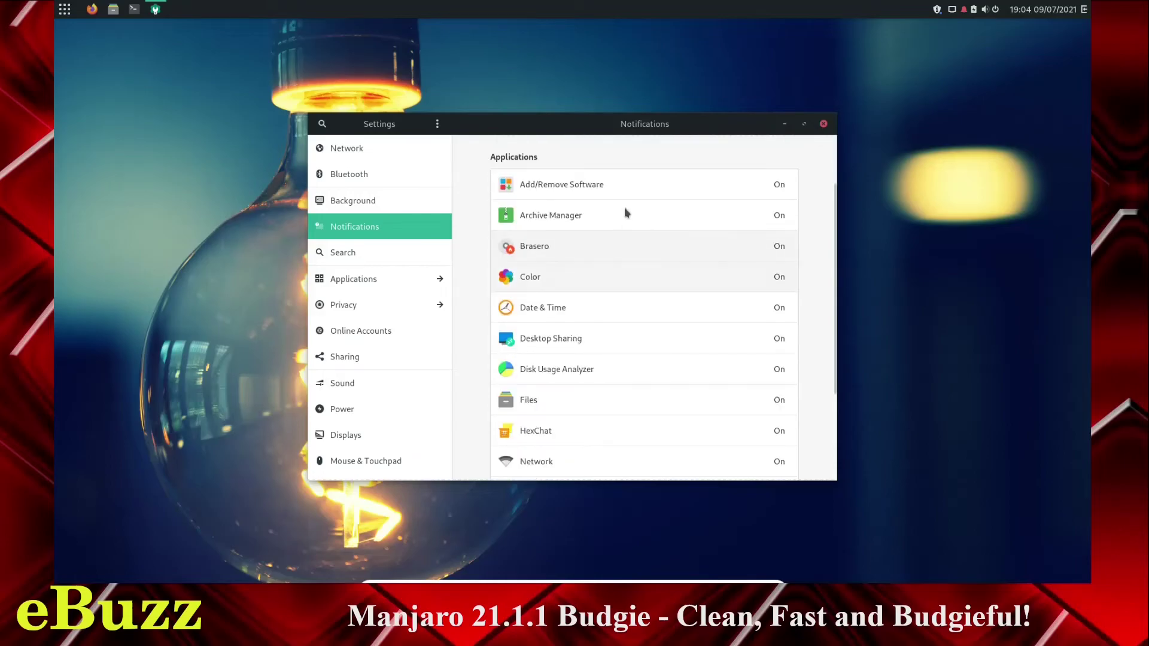
scroll(644, 305, "down", 3)
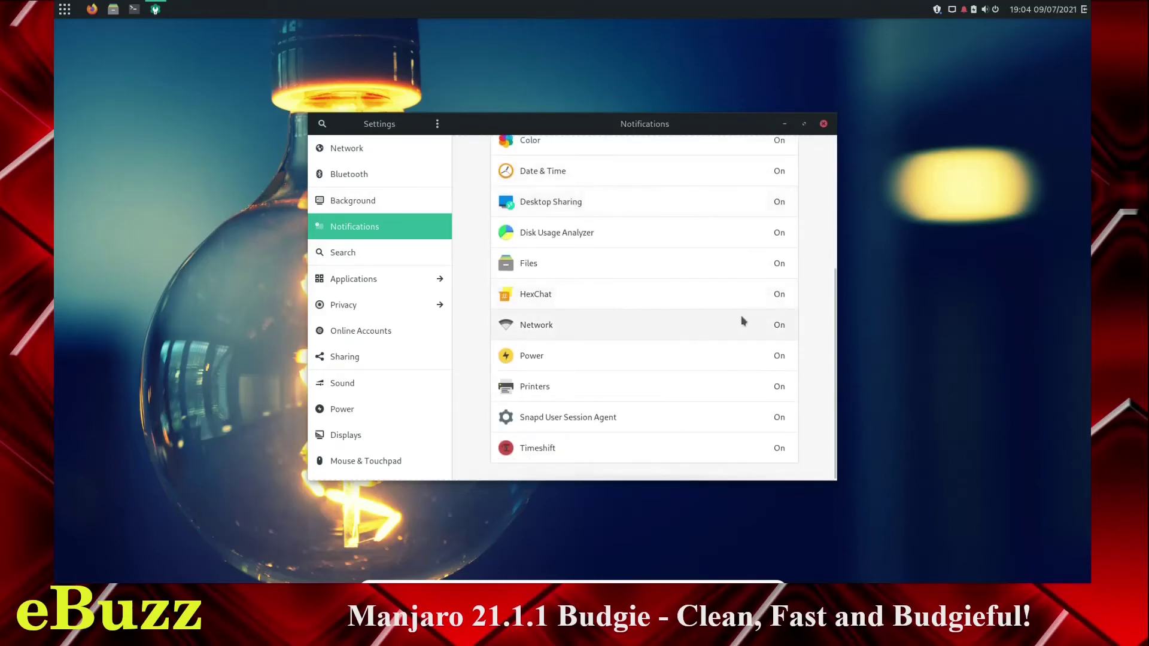
left_click(751, 304)
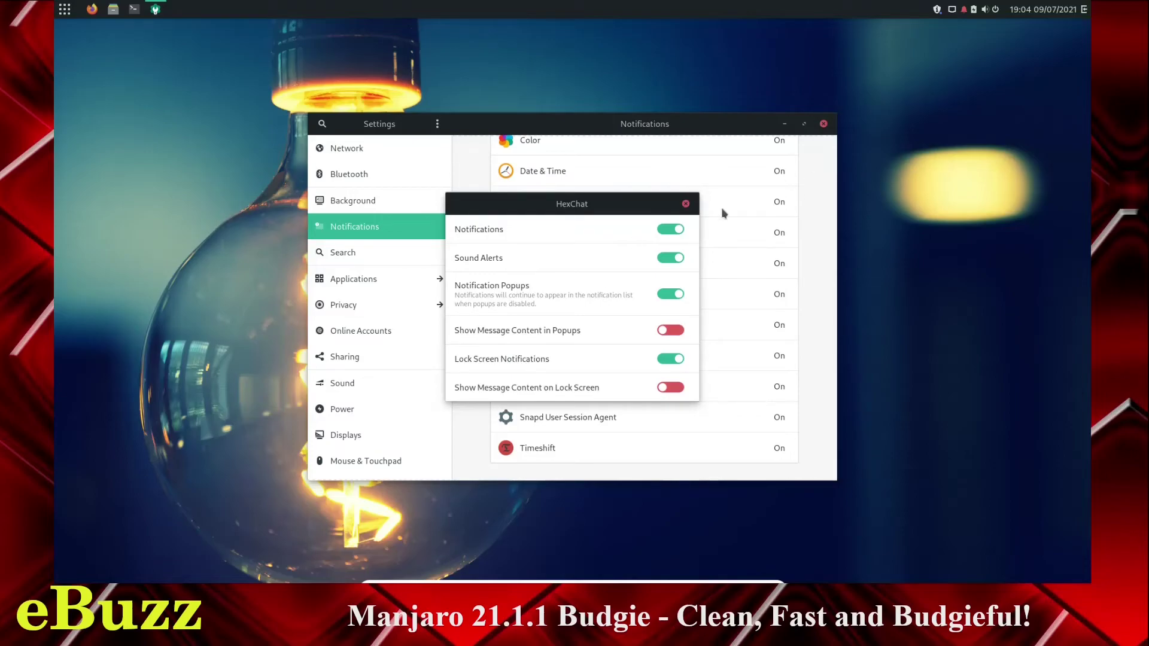
Close HexChat's notification options and browse the Search and Applications pages.
left_click(686, 204)
left_click(375, 258)
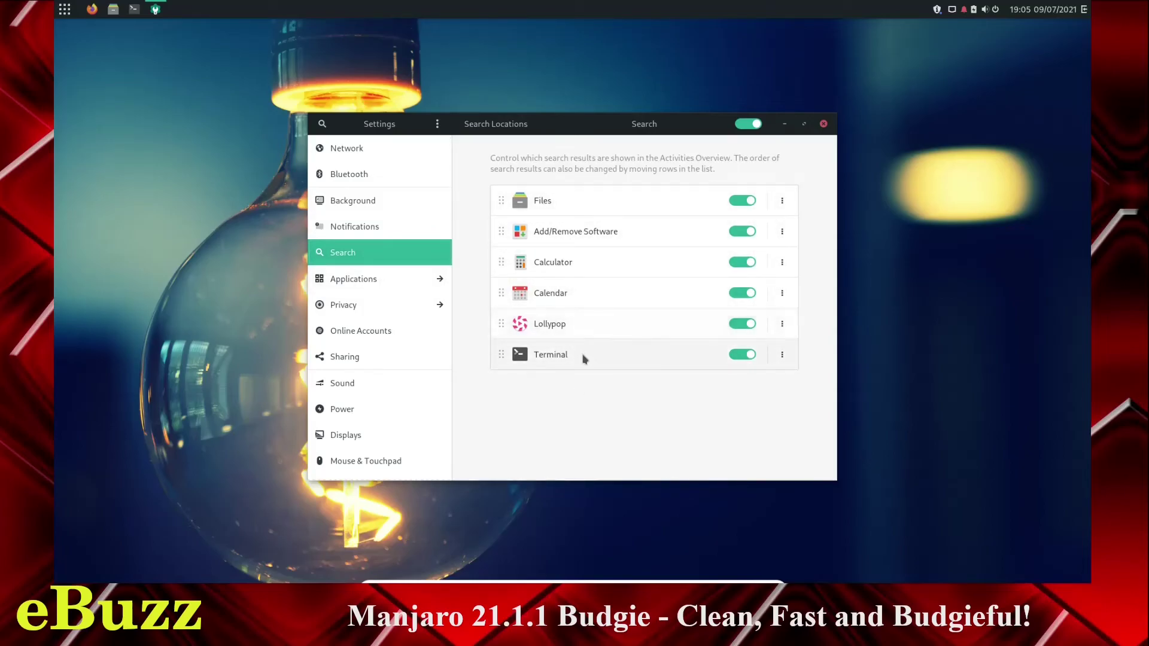
left_click(353, 282)
left_click(322, 124)
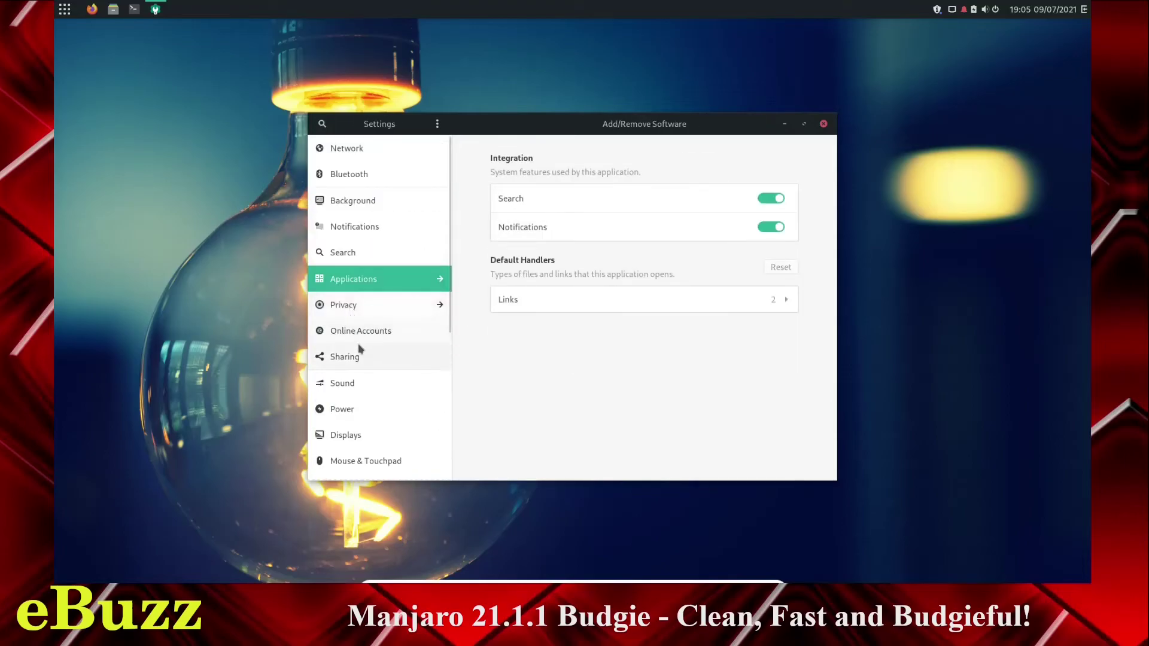
Look over Online Accounts, then close Settings with Alt+F4.
left_click(335, 331)
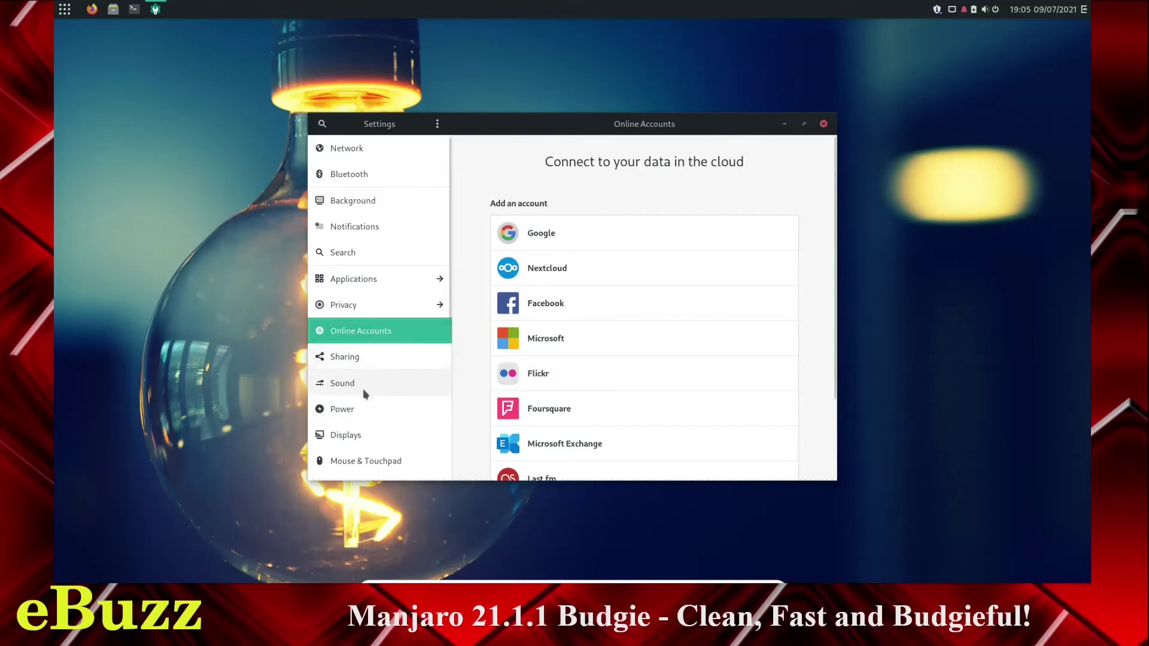
scroll(383, 448, "down", 5)
scroll(379, 440, "down", 2)
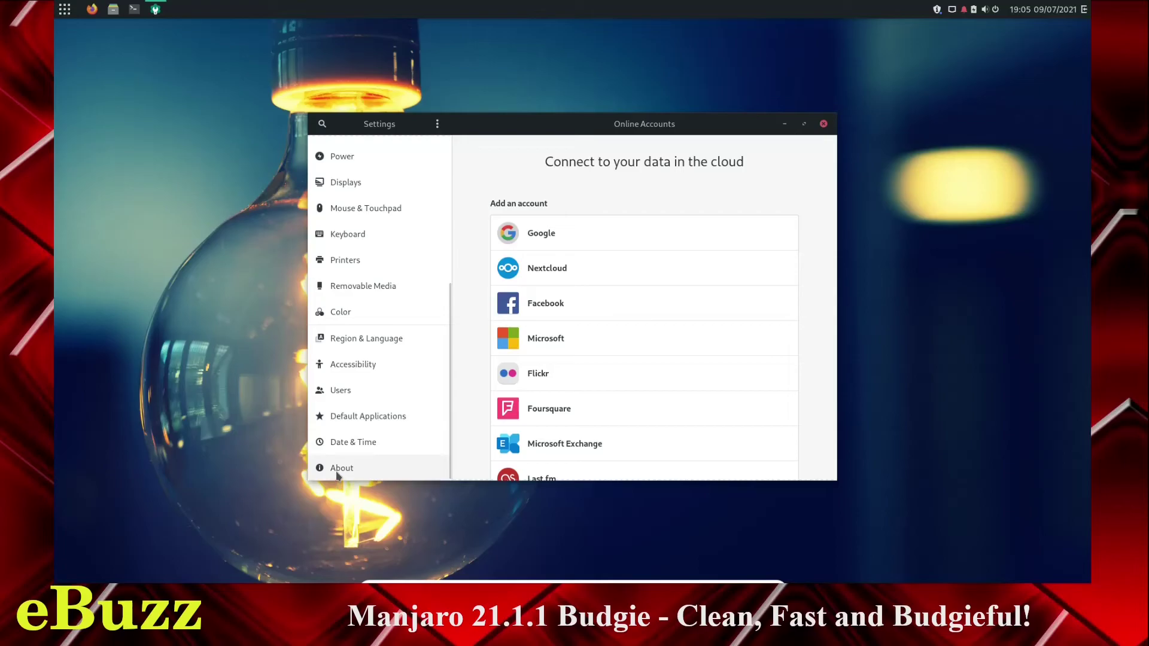
key("alt+F4")
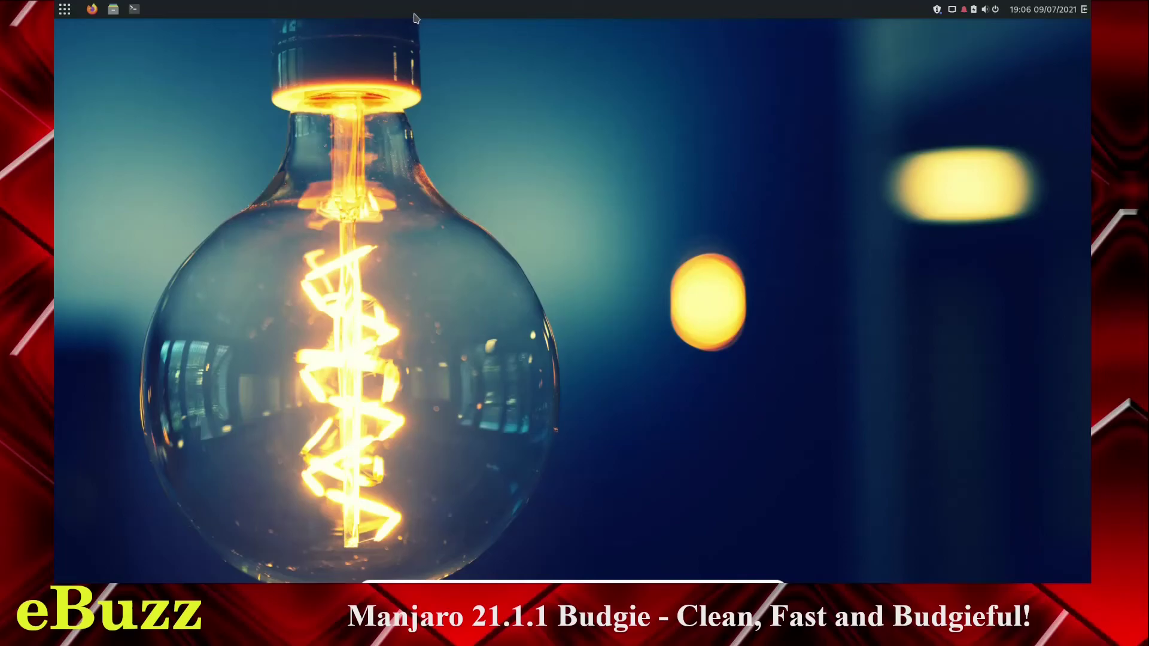
left_click(64, 9)
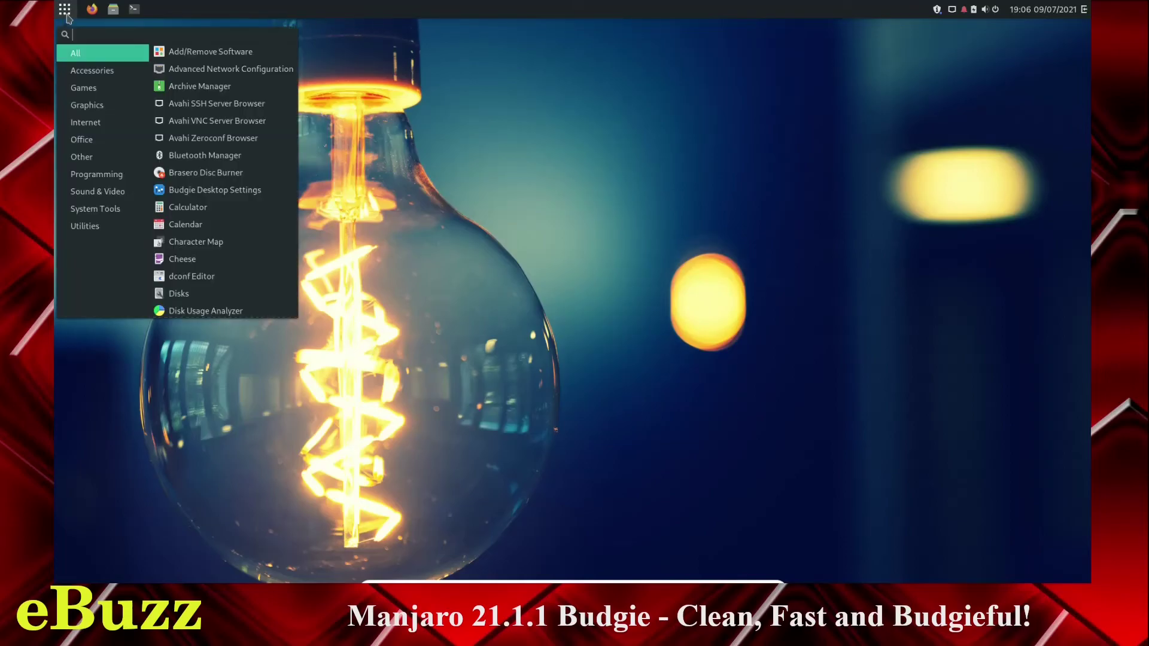
left_click(65, 9)
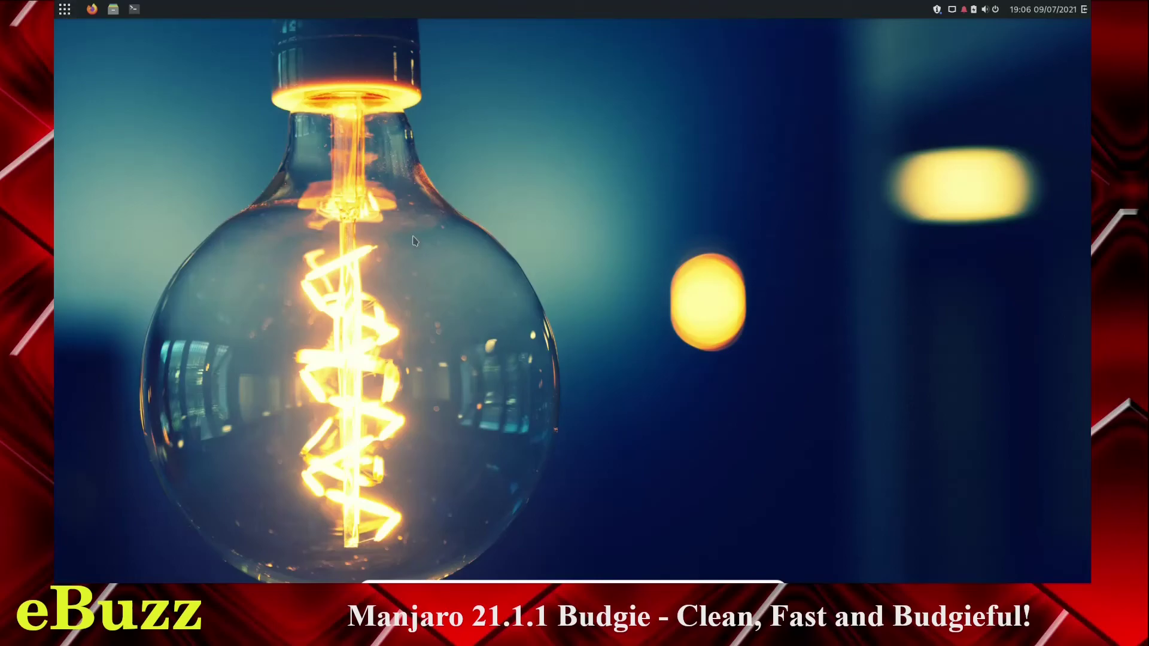